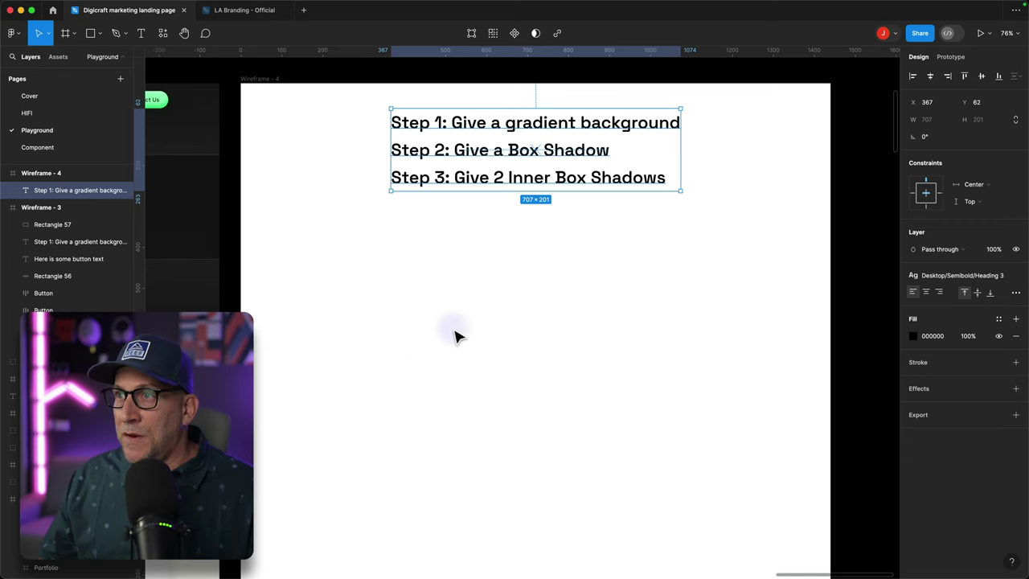
# Step: Draw a rectangle about 285 × 68 below the step list in the Wireframe - 4 frame
pyautogui.click(552, 411)
pyautogui.scroll(2, 552, 410)
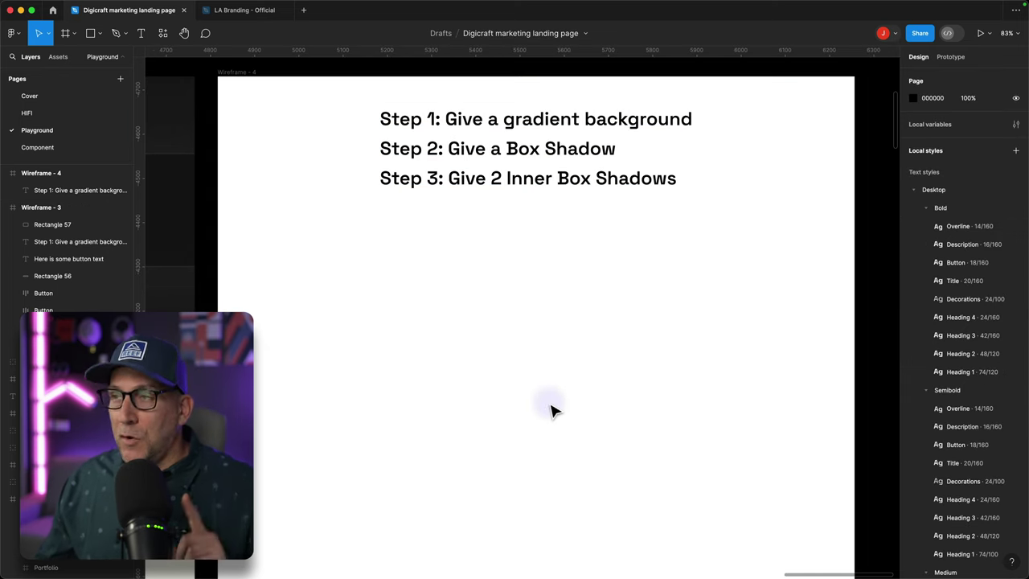
pyautogui.press('r')
pyautogui.moveTo(438, 225); pyautogui.dragTo(564, 254)
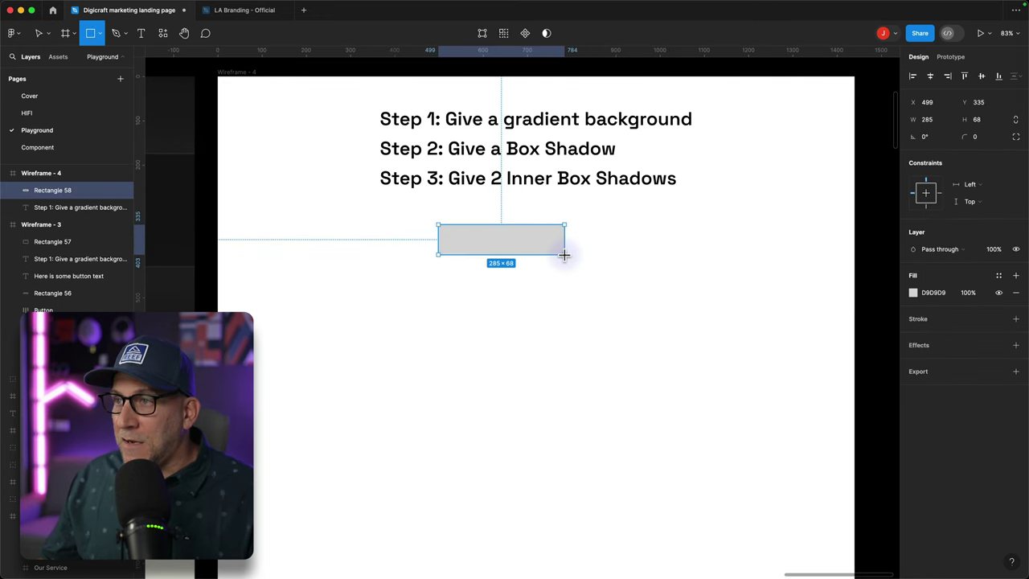
# Step: Round the new rectangle into a pill shape with a corner radius of 50
pyautogui.click(519, 239)
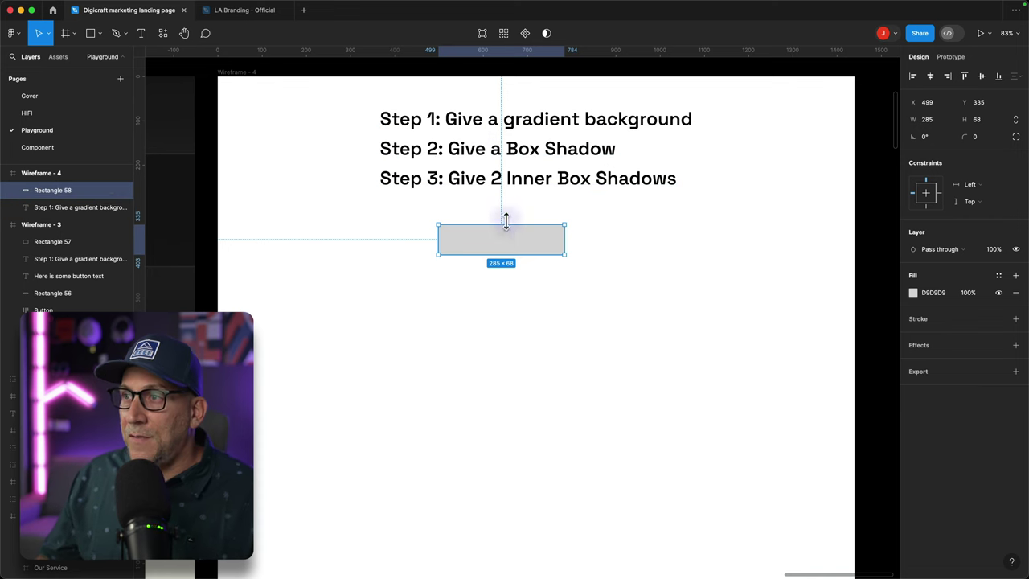
pyautogui.click(981, 139)
pyautogui.write('5')
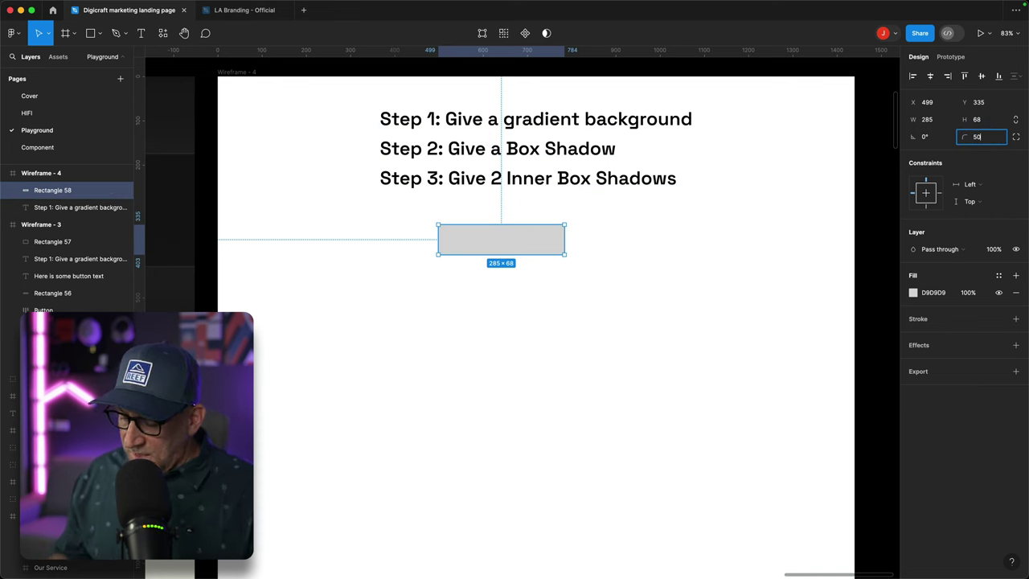
pyautogui.write('0')
pyautogui.press('Return')
pyautogui.click(558, 278)
# Step: Change the pill-shaped rectangle's solid fill to a vivid purple, 8417F2
pyautogui.click(515, 247)
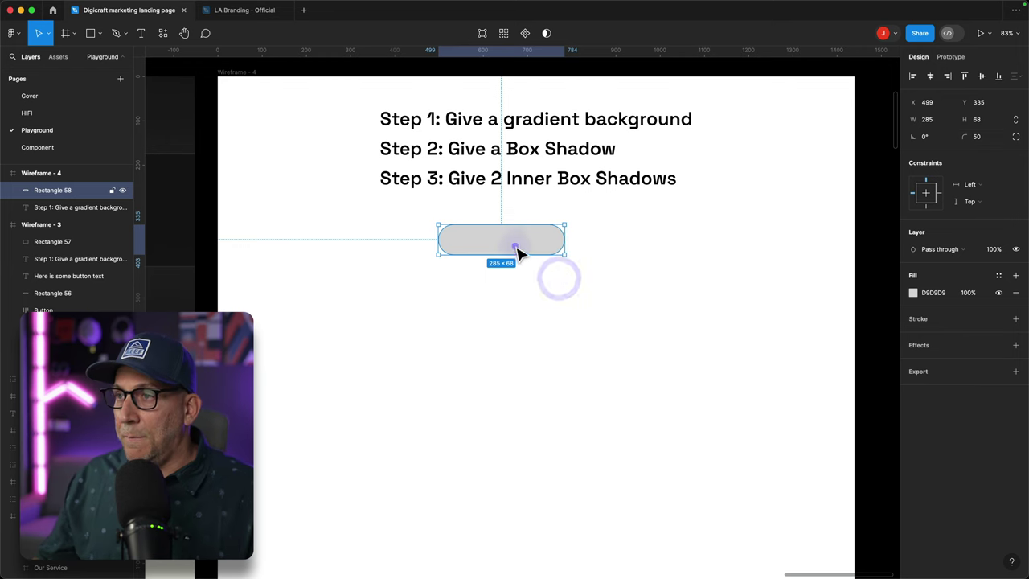
pyautogui.click(914, 292)
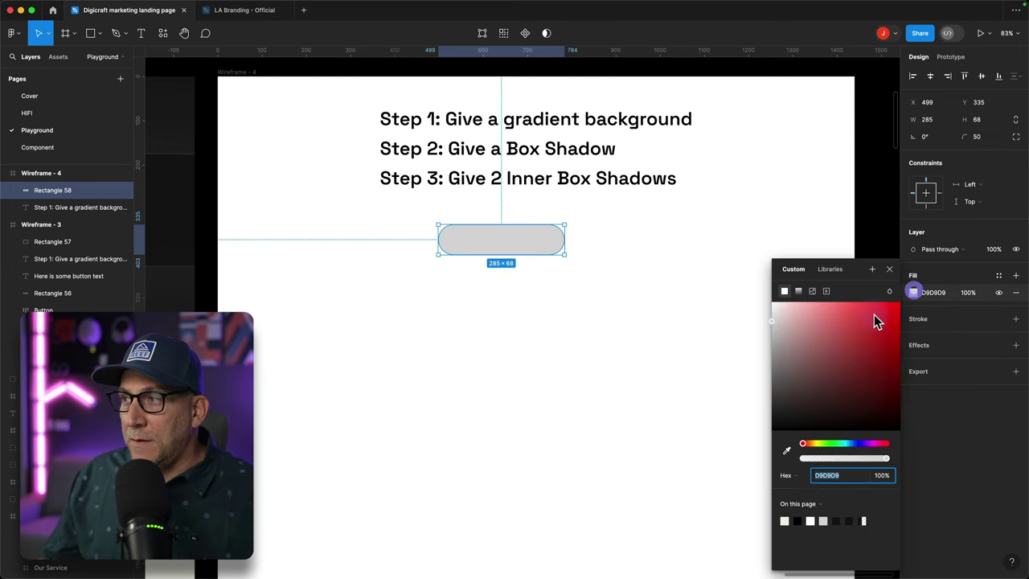
pyautogui.moveTo(870, 443); pyautogui.dragTo(866, 445)
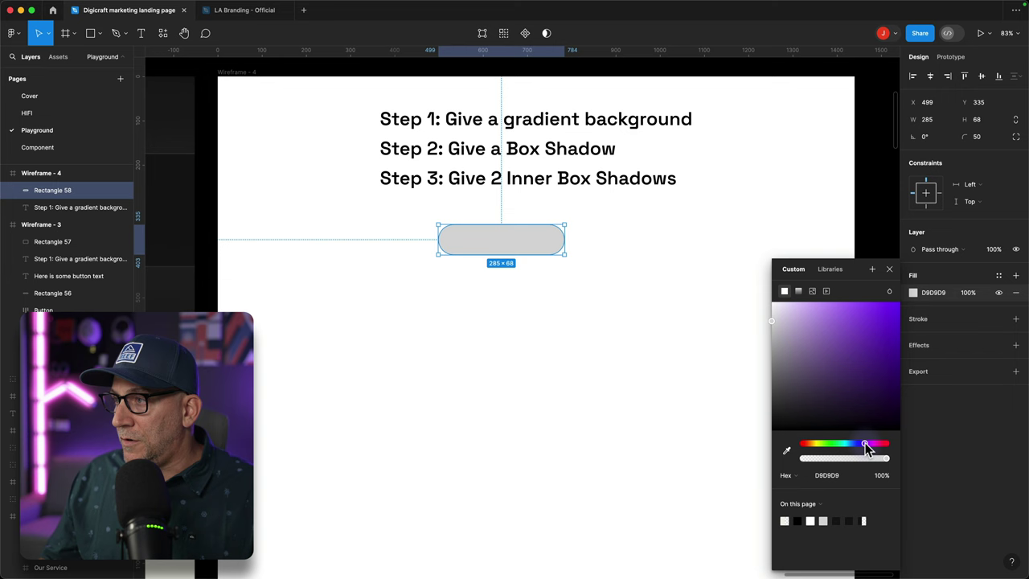
pyautogui.moveTo(872, 348); pyautogui.dragTo(891, 315)
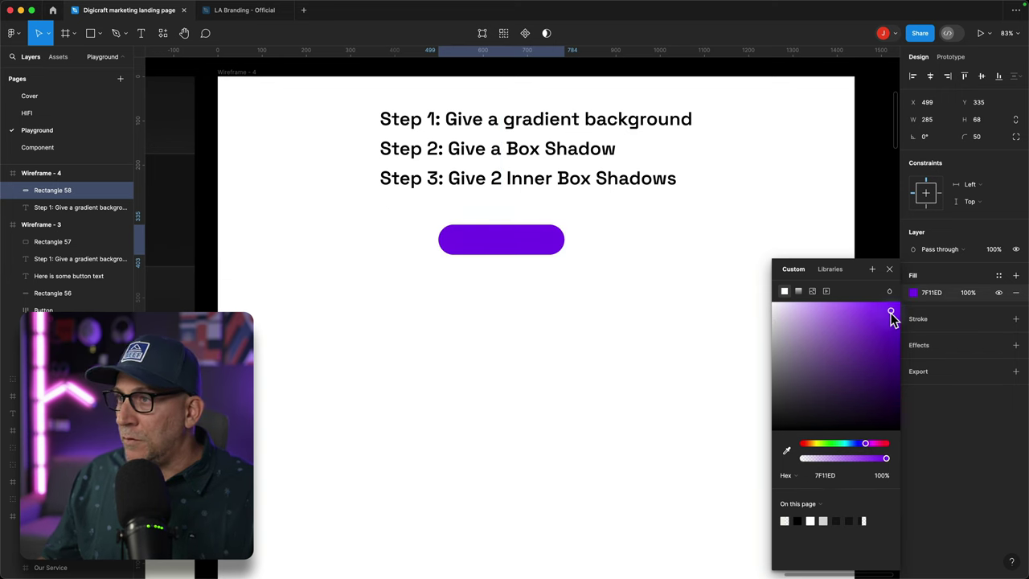
pyautogui.click(885, 239)
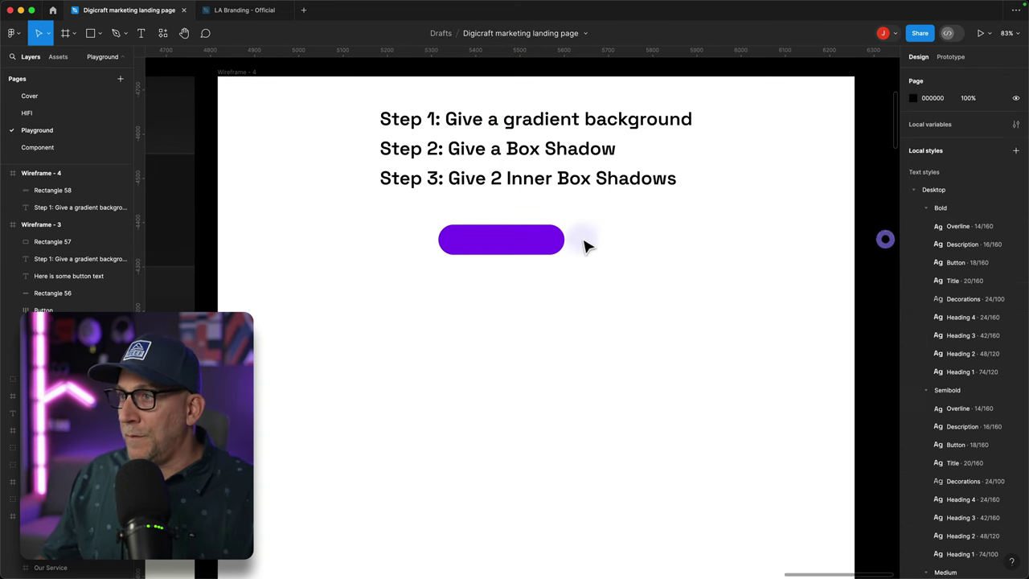
pyautogui.click(529, 239)
pyautogui.doubleClick(459, 119)
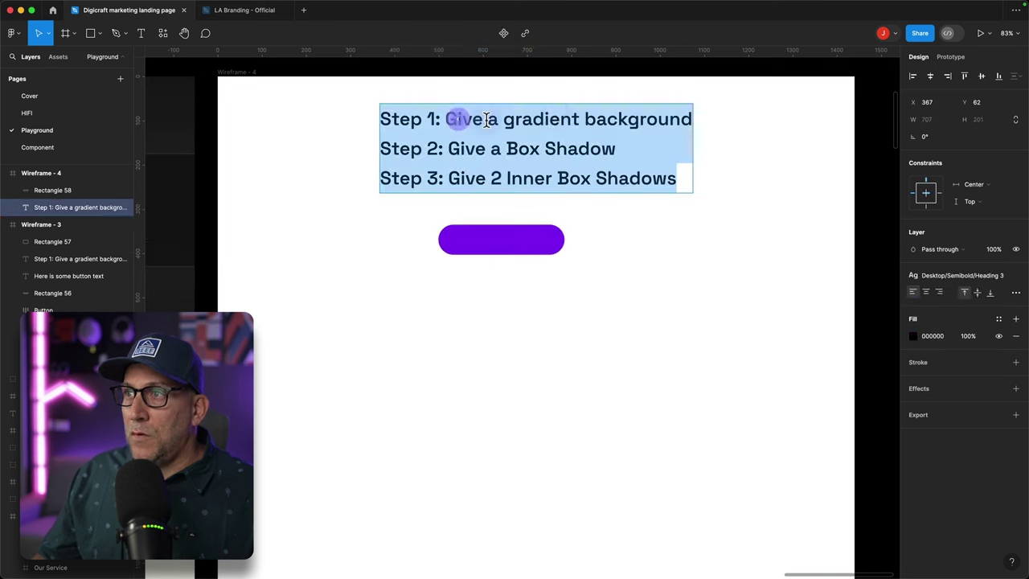
pyautogui.click(610, 117)
pyautogui.moveTo(503, 119); pyautogui.dragTo(697, 124)
pyautogui.press('Escape')
# Step: Convert the purple button's fill to a linear gradient running vertically from its top edge to its bottom edge
pyautogui.click(528, 239)
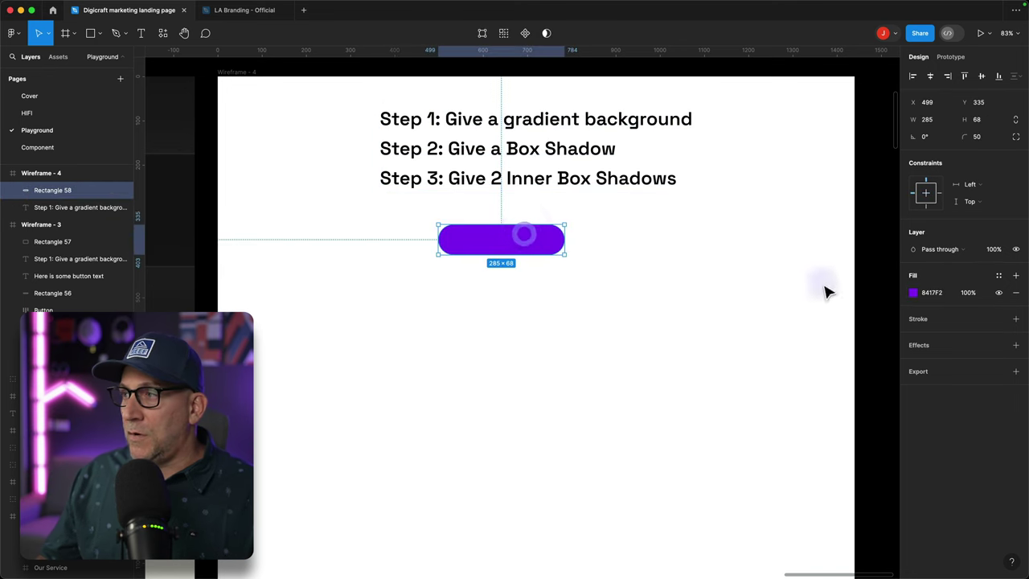
pyautogui.click(932, 295)
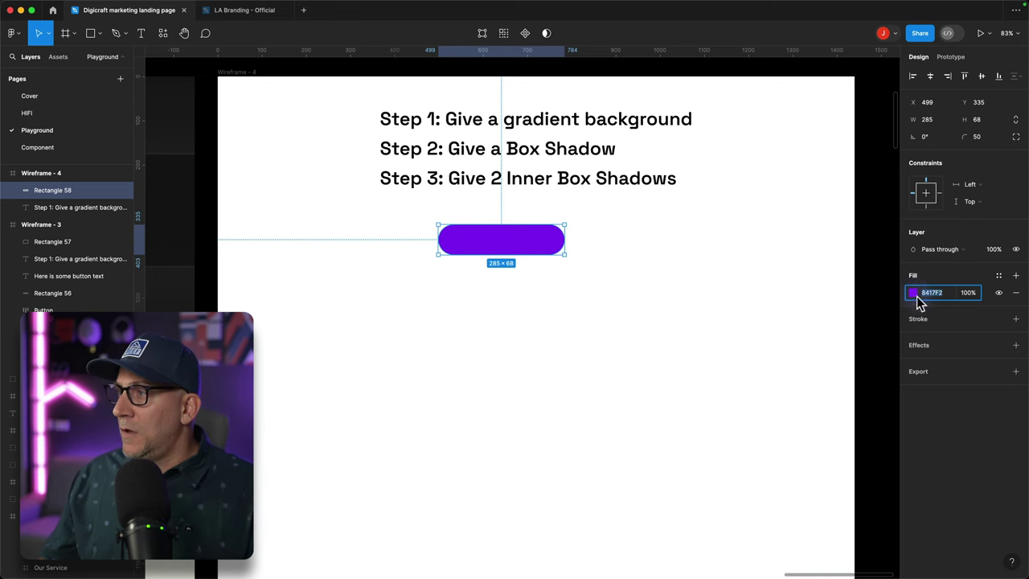
pyautogui.click(915, 293)
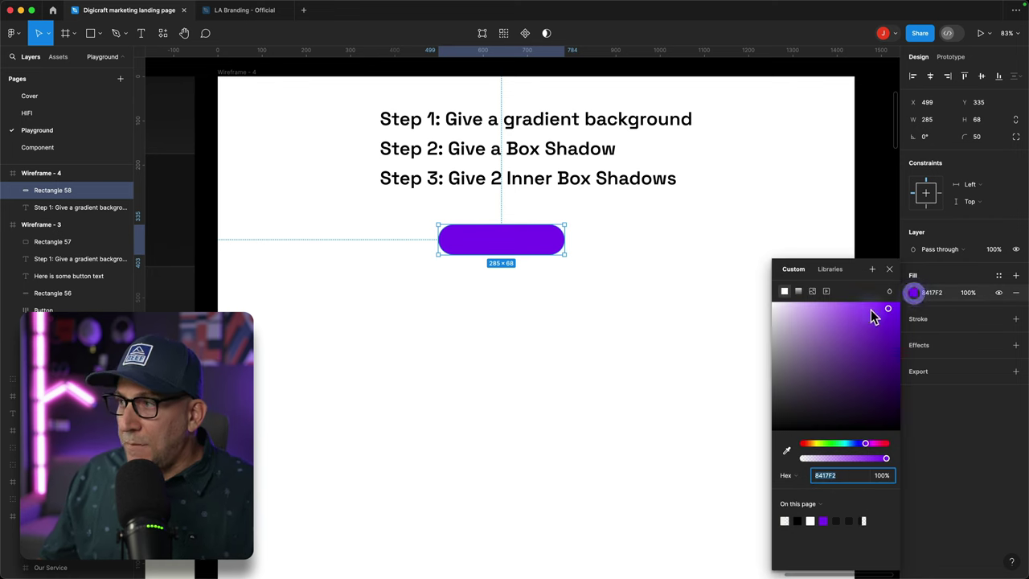
pyautogui.click(799, 292)
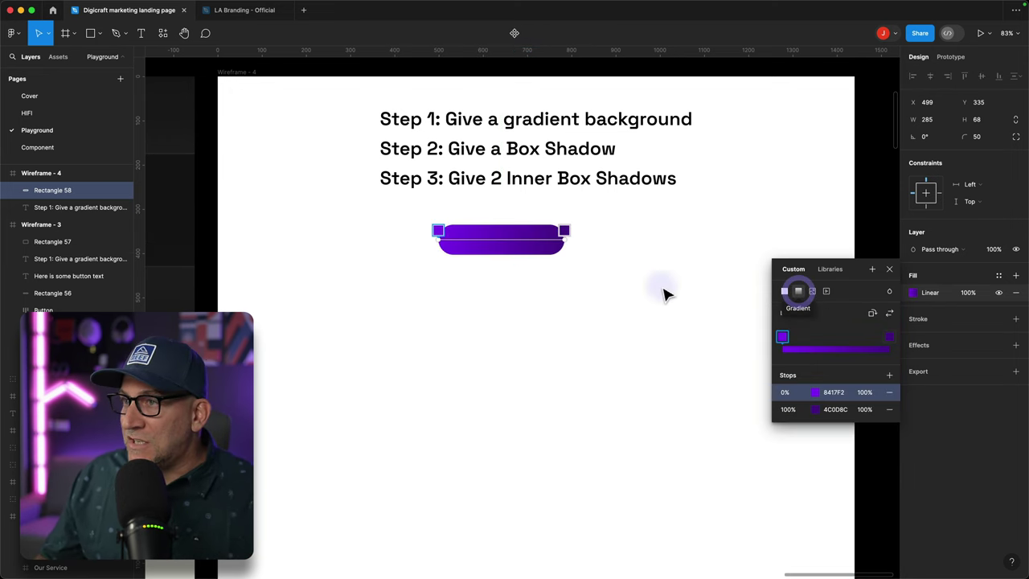
pyautogui.moveTo(438, 238); pyautogui.dragTo(498, 221)
pyautogui.moveTo(564, 237); pyautogui.dragTo(497, 255)
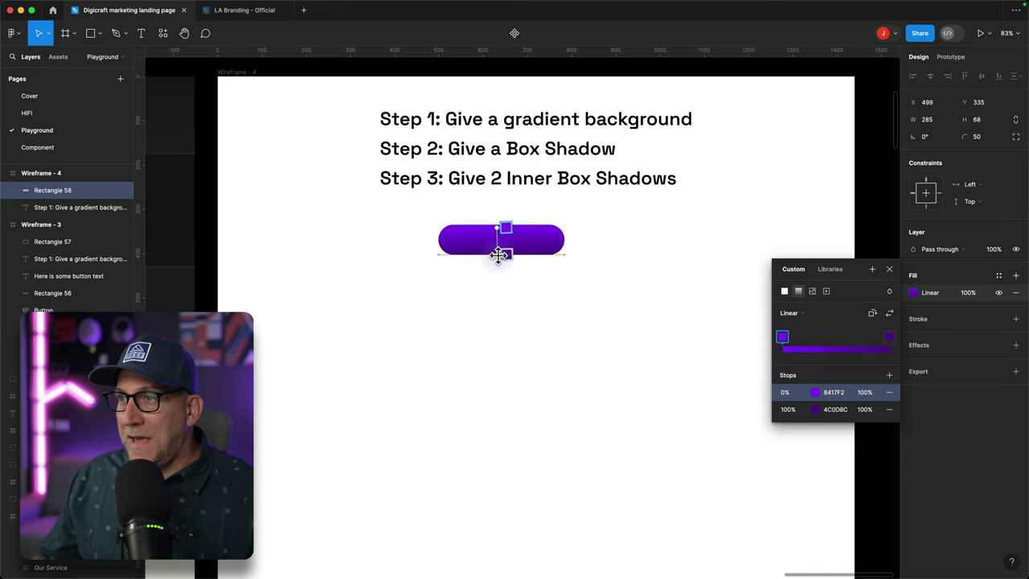
# Step: Set the gradient's 100% stop to the lighter purple AF66FA
pyautogui.click(836, 409)
pyautogui.write('8417F2')
pyautogui.press('Return')
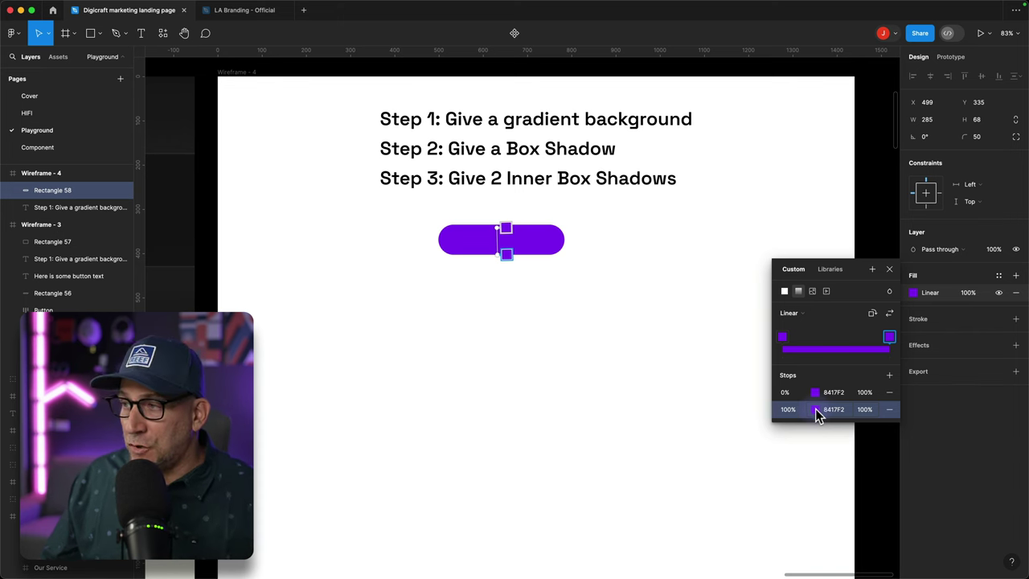
pyautogui.click(816, 409)
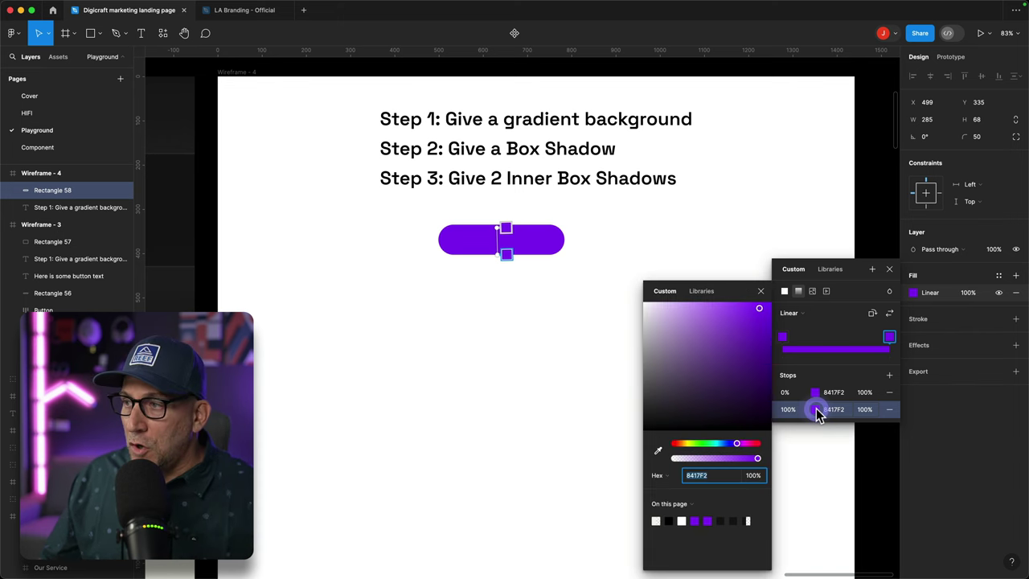
pyautogui.click(759, 309)
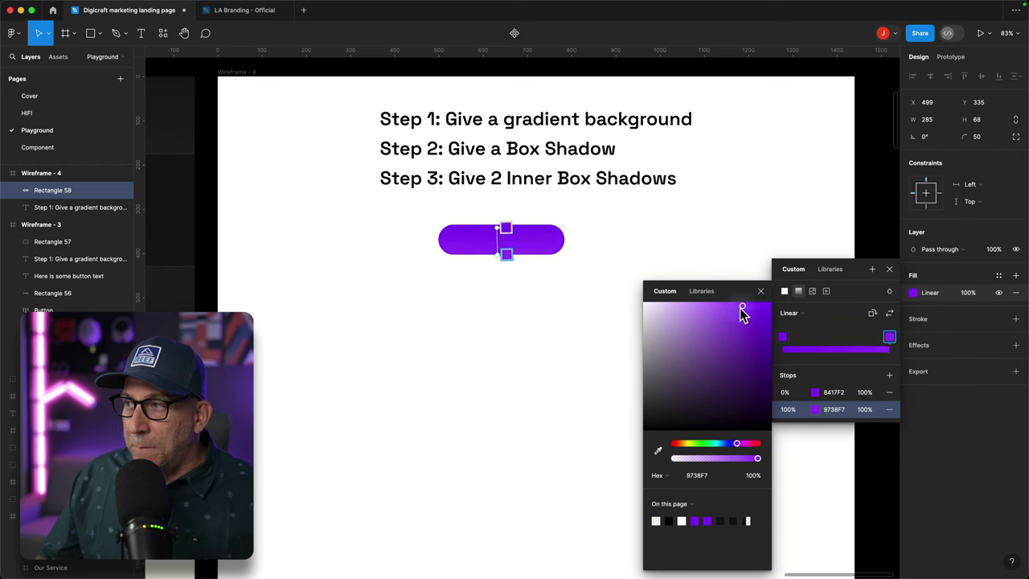
pyautogui.moveTo(740, 308); pyautogui.dragTo(651, 307)
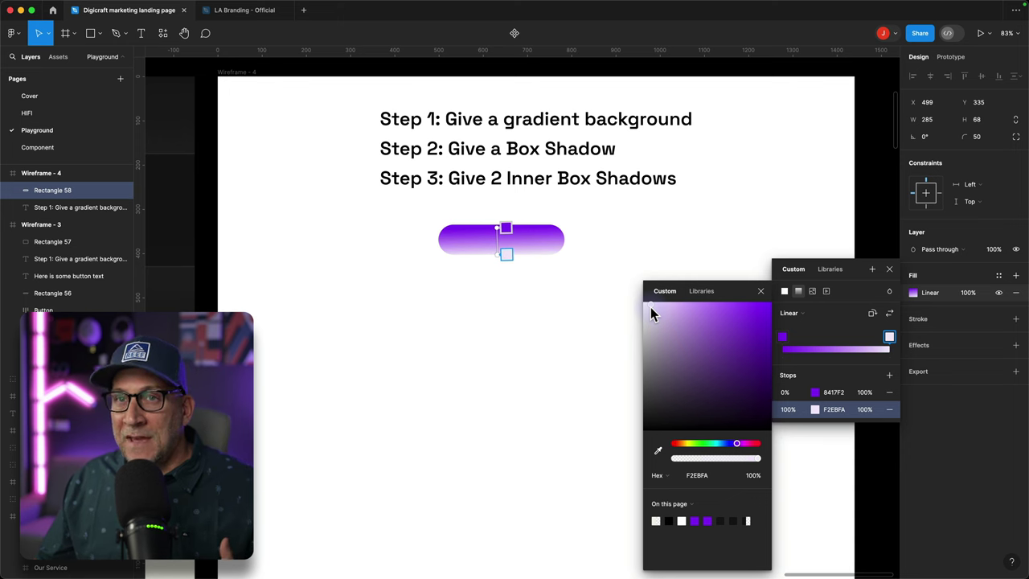
pyautogui.moveTo(650, 308); pyautogui.dragTo(715, 308)
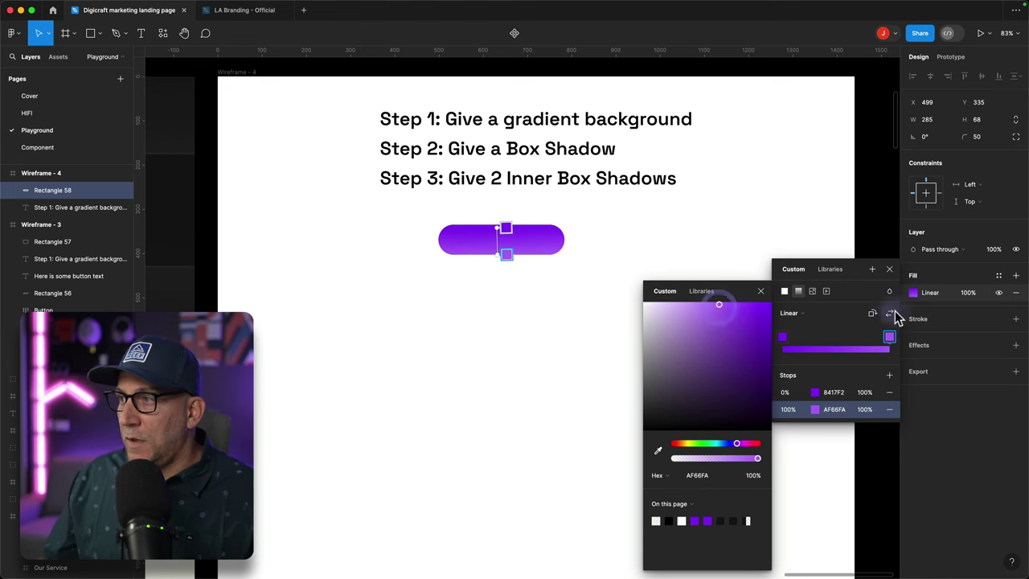
# Step: Set the gradient's 0% stop to the more saturated purple 7F0AF4 and close the colour settings
pyautogui.click(784, 337)
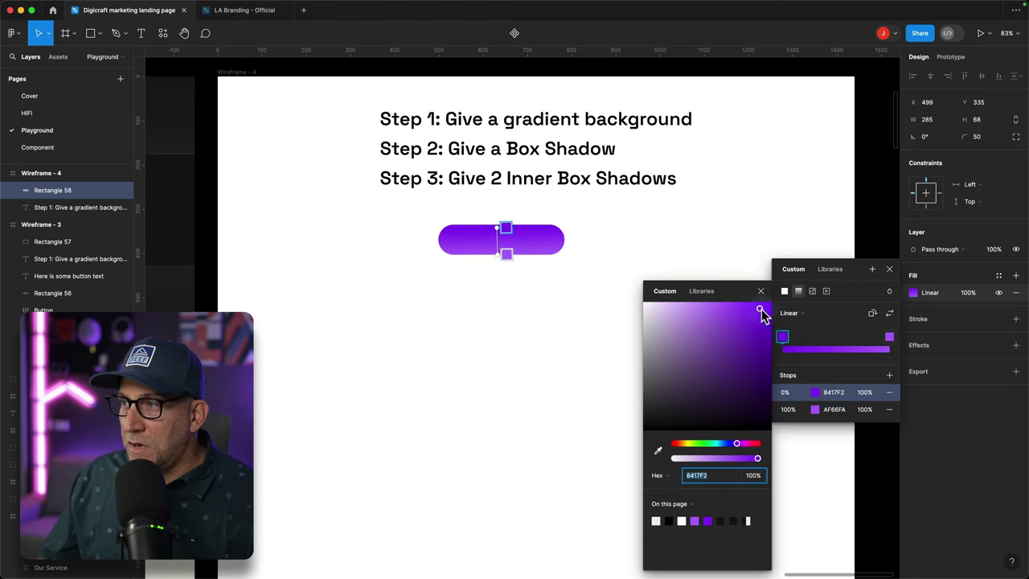
pyautogui.click(761, 308)
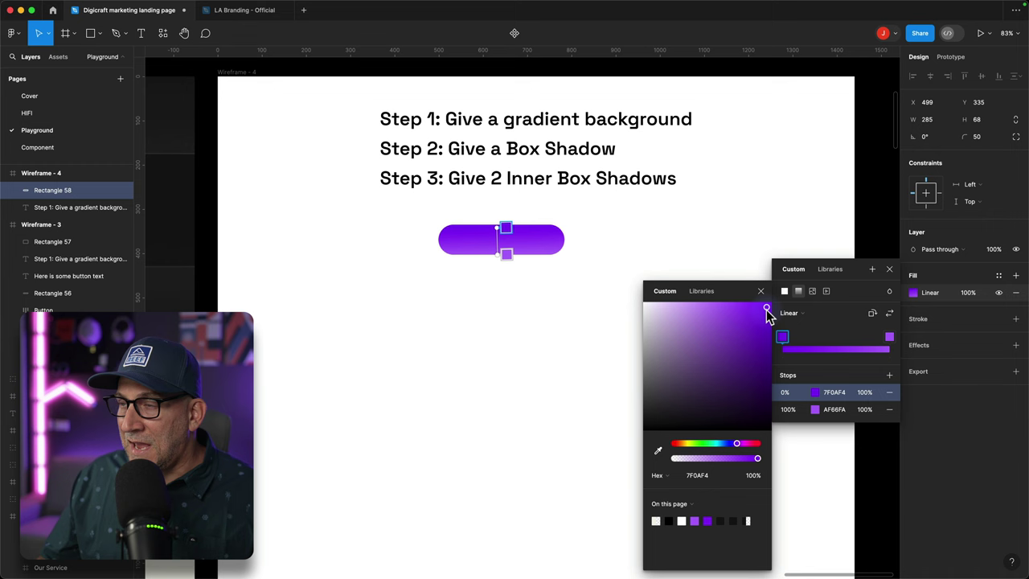
pyautogui.click(761, 291)
pyautogui.click(890, 268)
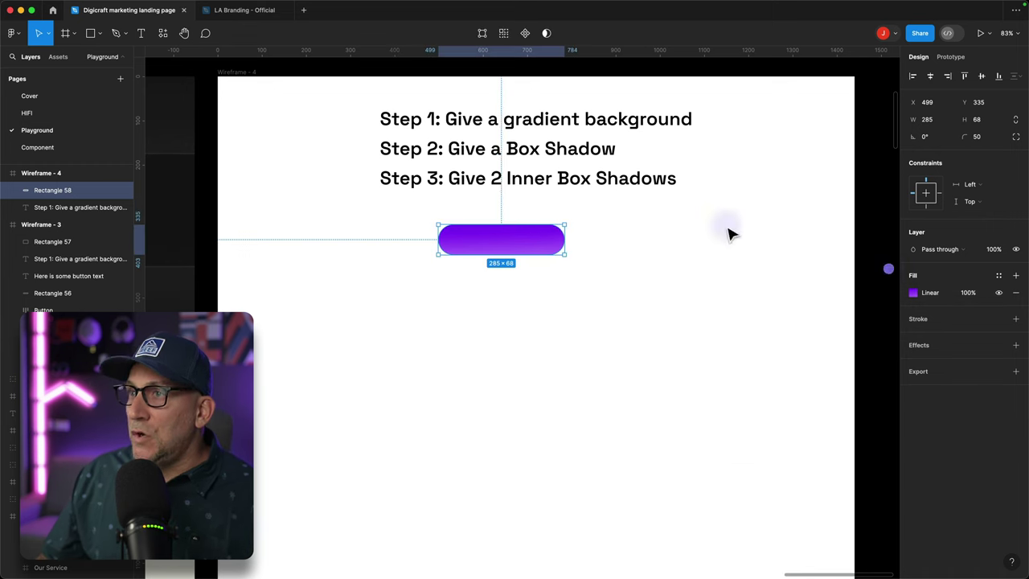
pyautogui.doubleClick(525, 158)
pyautogui.moveTo(448, 149); pyautogui.dragTo(613, 149)
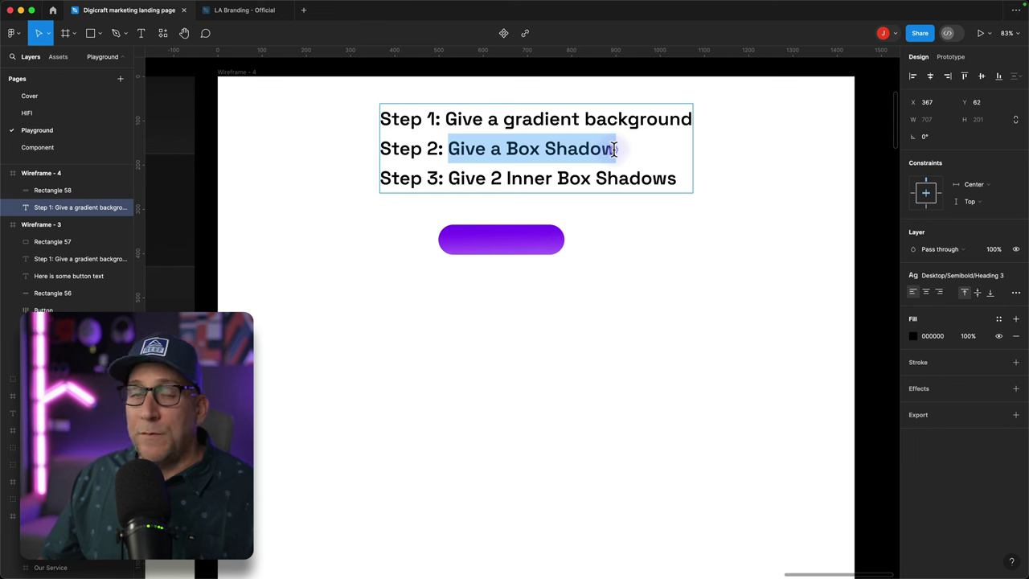
pyautogui.click(648, 254)
pyautogui.click(522, 281)
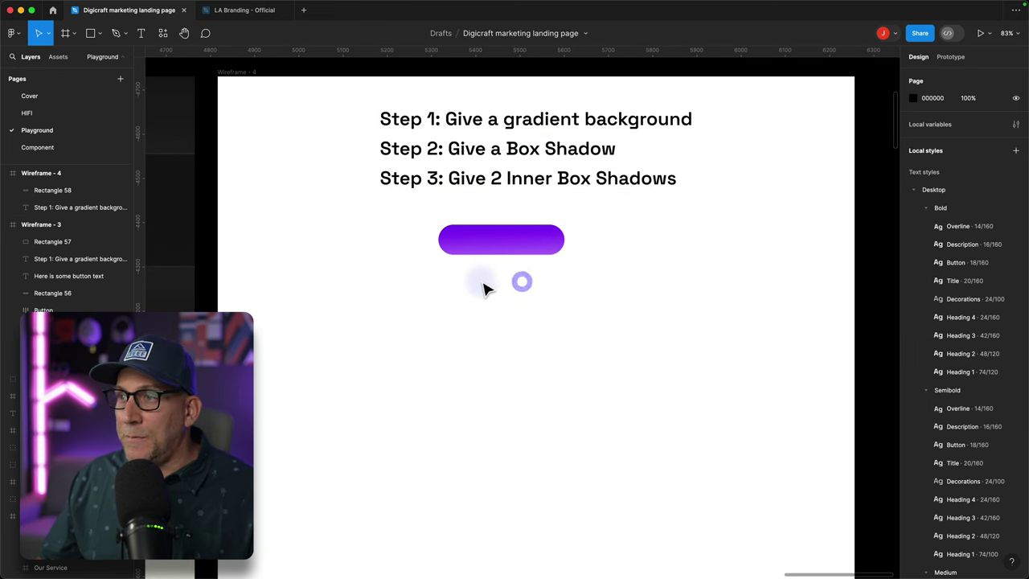
# Step: Add a drop shadow to the gradient button with a Y offset of 10 and a blur of 30
pyautogui.click(512, 243)
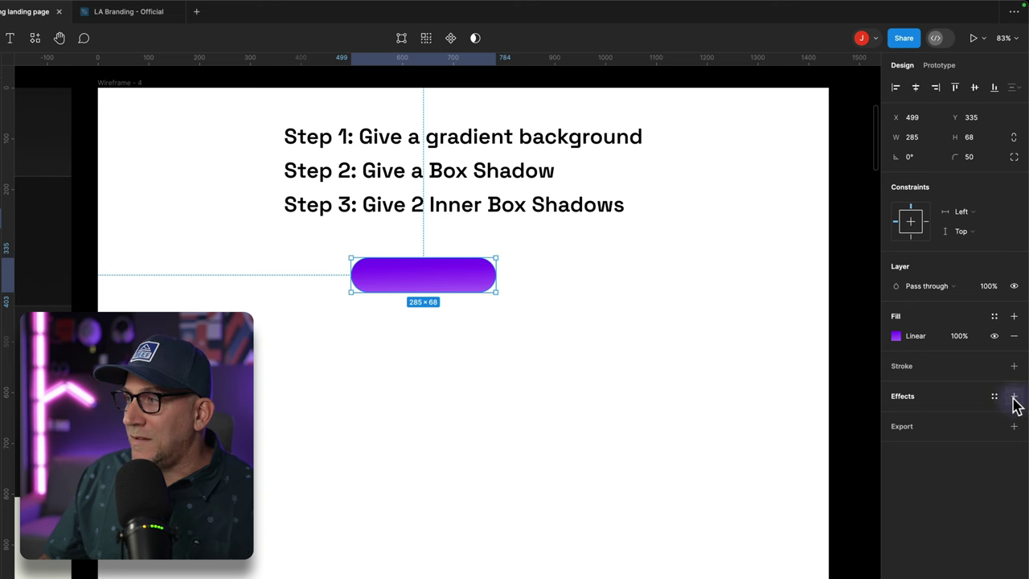
pyautogui.click(1014, 397)
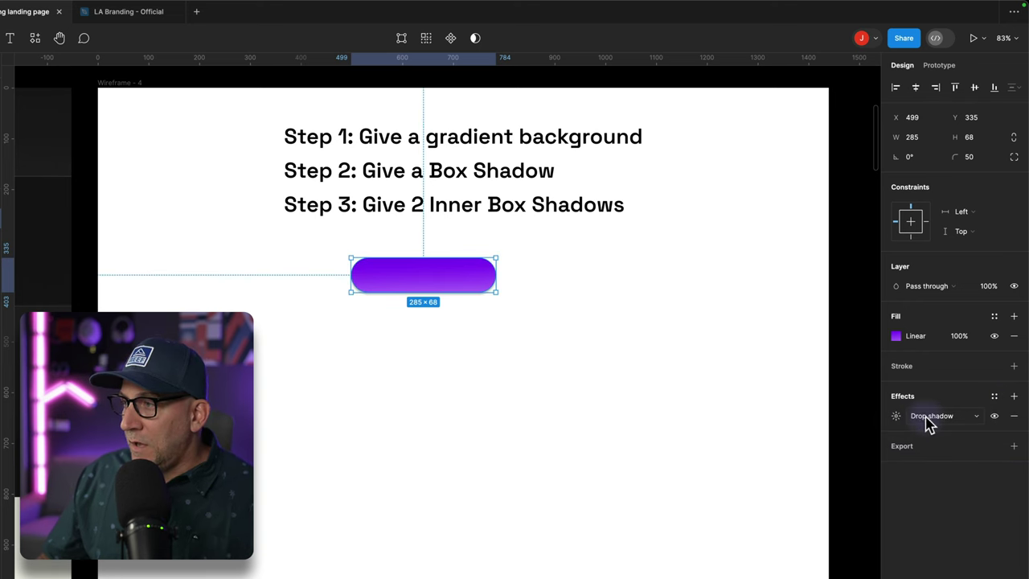
pyautogui.click(896, 418)
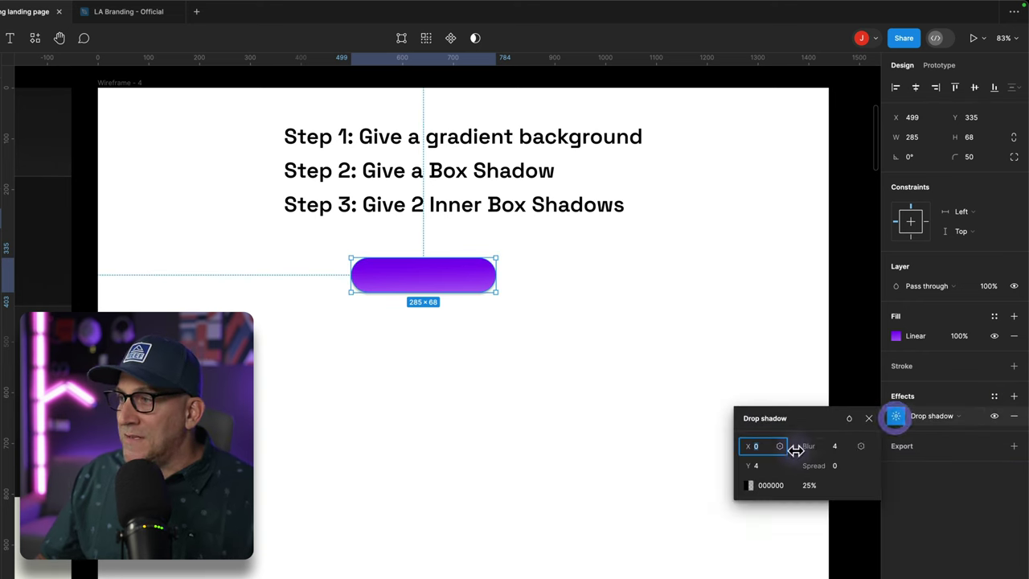
pyautogui.moveTo(750, 467); pyautogui.dragTo(756, 466)
pyautogui.press('Up')
pyautogui.press('Up')
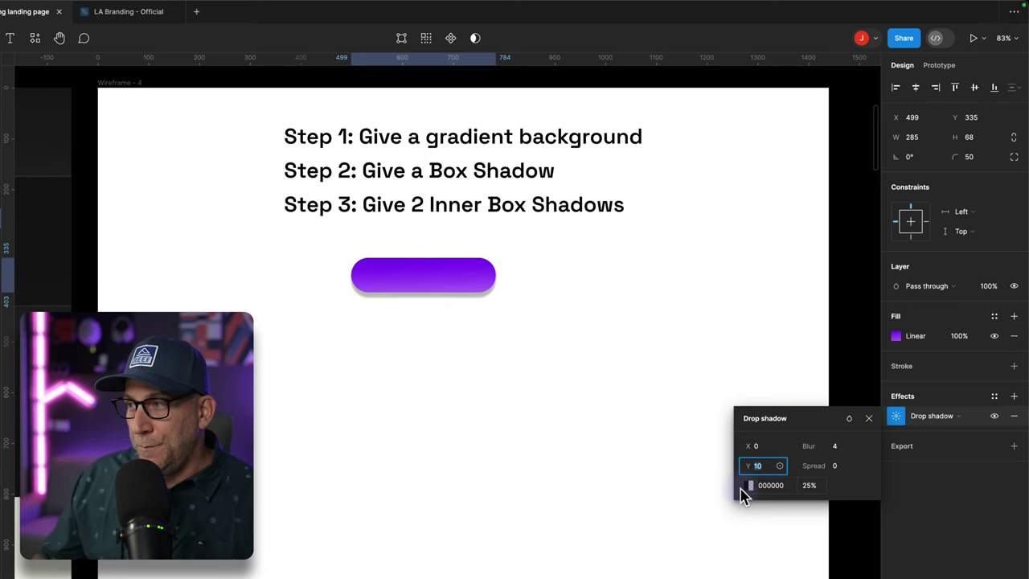
pyautogui.click(843, 451)
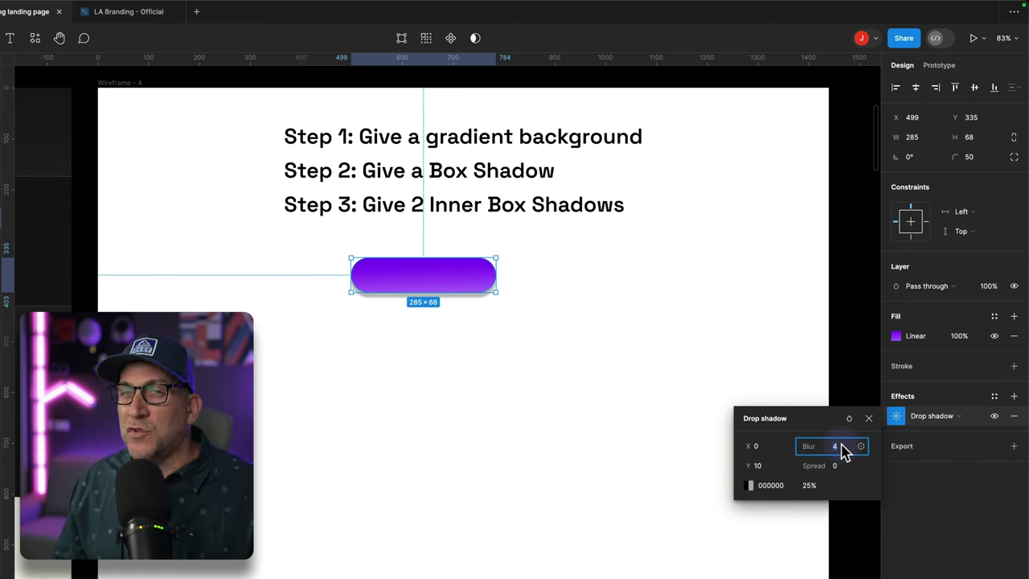
pyautogui.write('30')
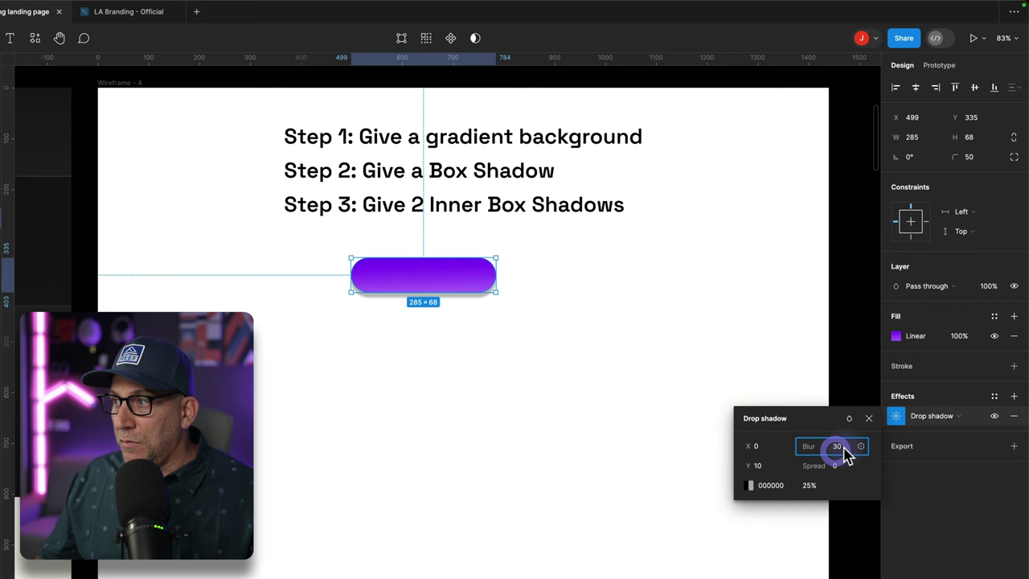
pyautogui.press('Return')
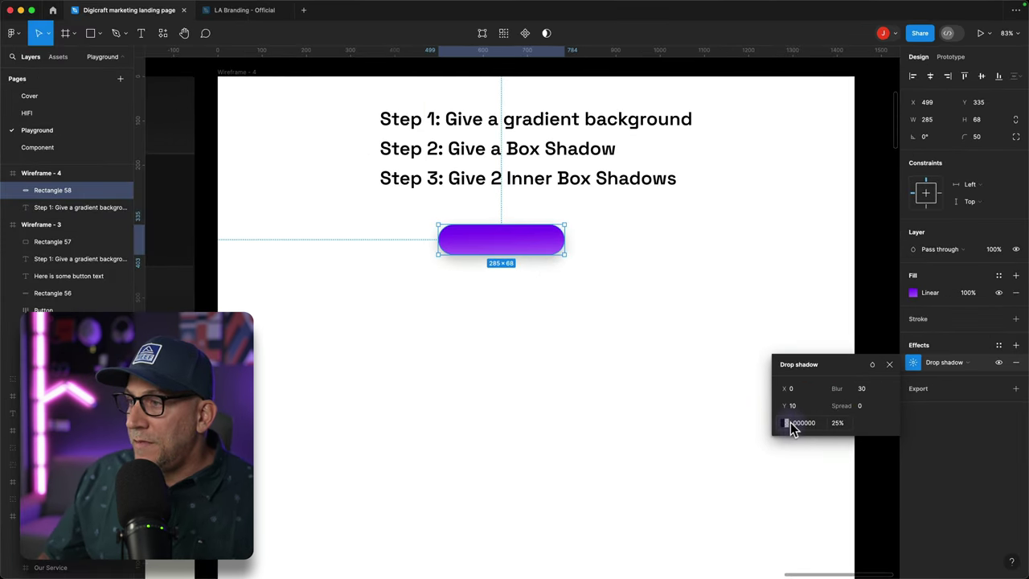
# Step: Sample the button's purple for the drop shadow and set its colour to 7B09ED at 100% opacity
pyautogui.click(786, 424)
pyautogui.click(692, 475)
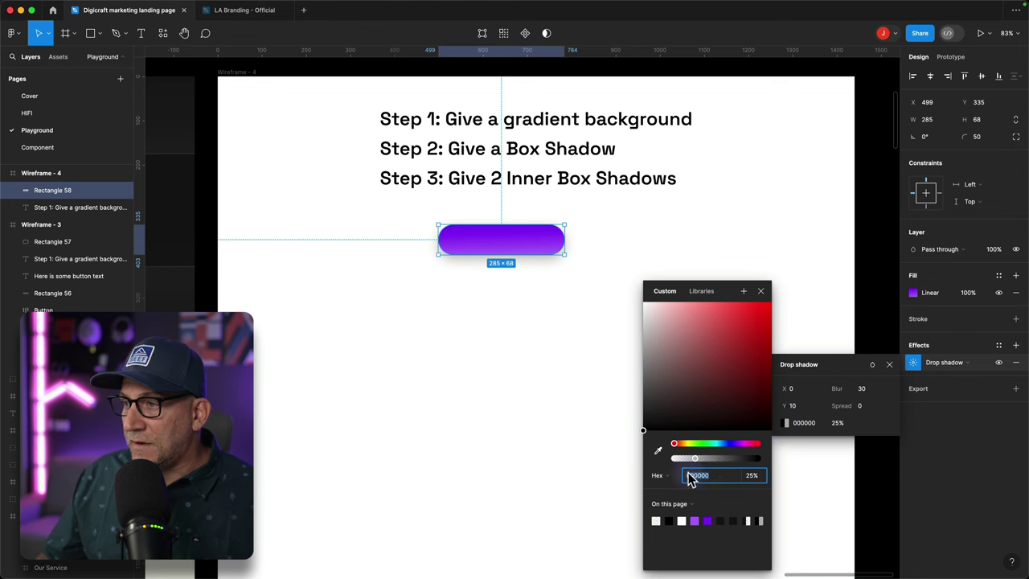
pyautogui.click(658, 453)
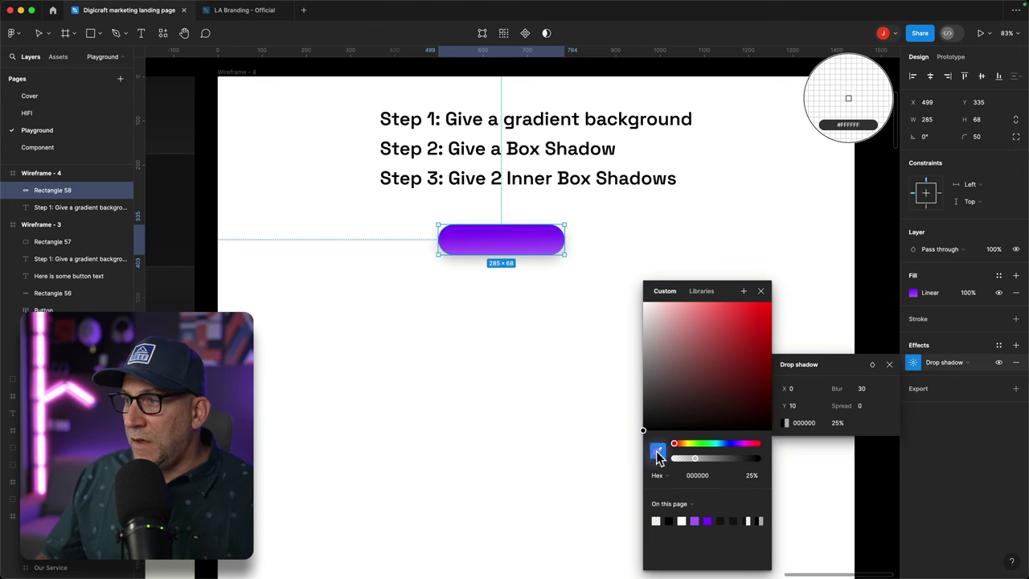
pyautogui.click(530, 227)
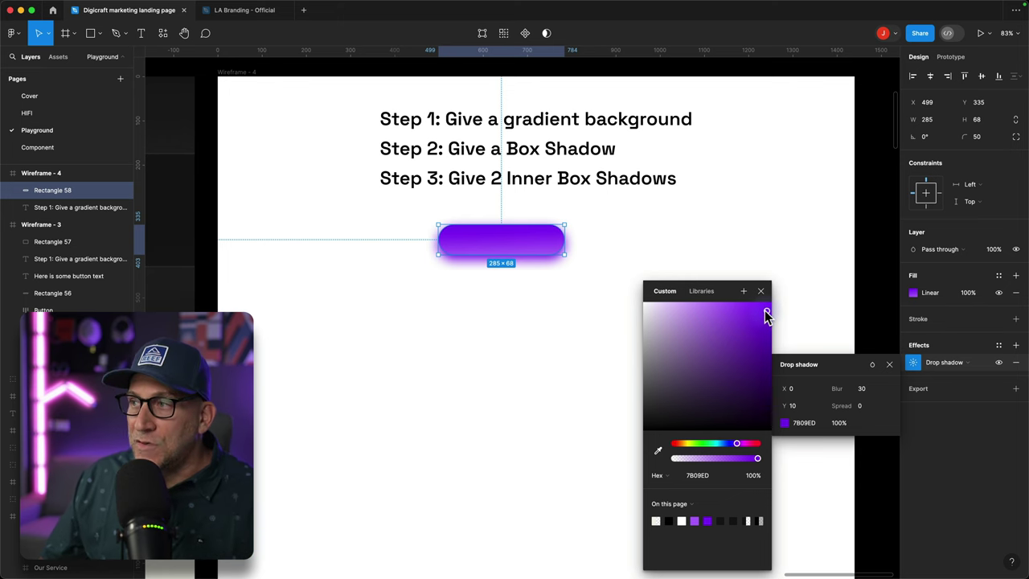
# Step: Set the button's drop shadow colour to 7507E2 at 25% opacity, close the shadow settings and deselect the button
pyautogui.moveTo(766, 315); pyautogui.dragTo(767, 318)
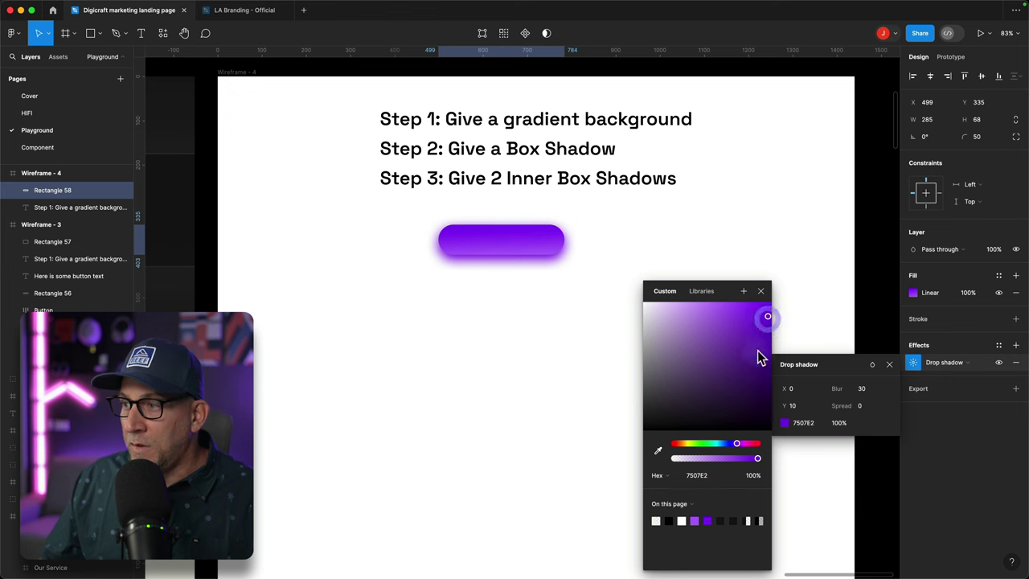
pyautogui.moveTo(758, 461); pyautogui.dragTo(730, 462)
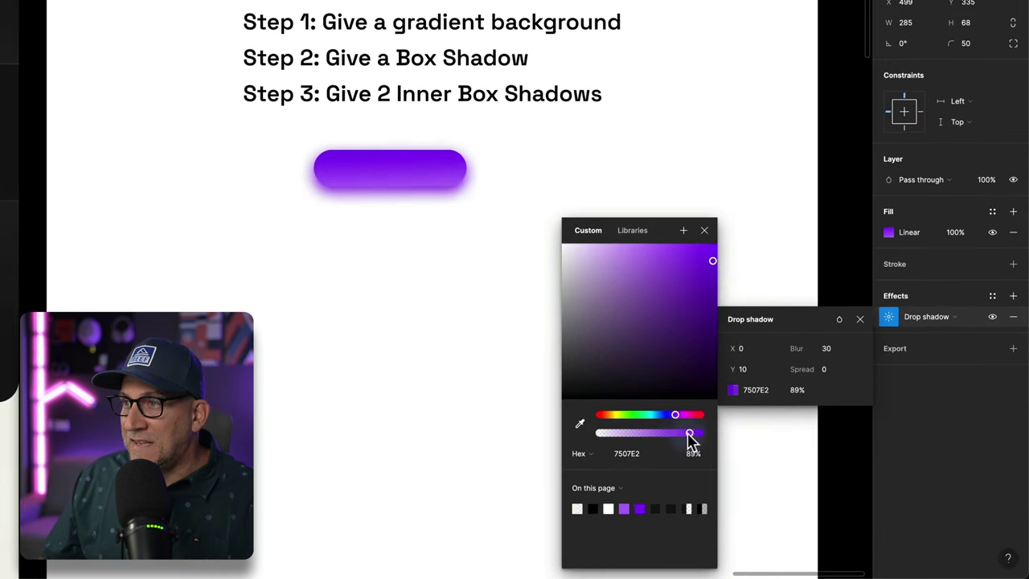
pyautogui.moveTo(666, 437); pyautogui.dragTo(626, 441)
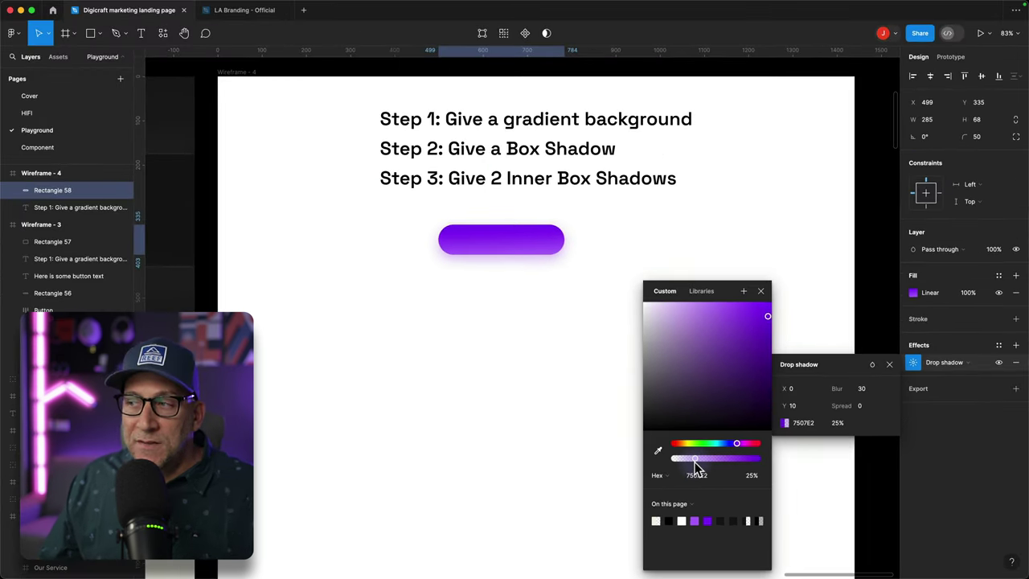
pyautogui.moveTo(696, 468); pyautogui.dragTo(695, 466)
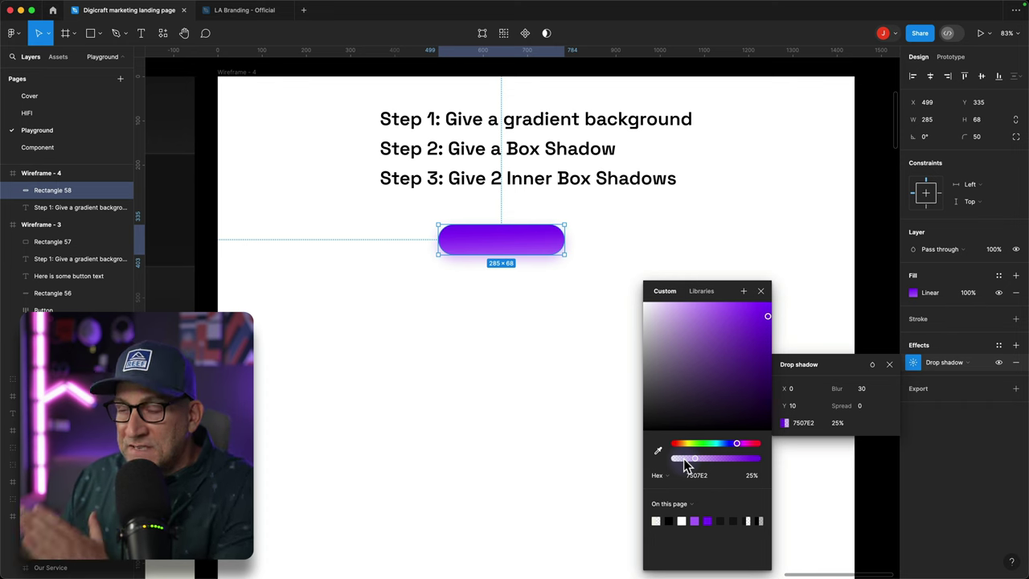
pyautogui.click(761, 291)
pyautogui.click(891, 372)
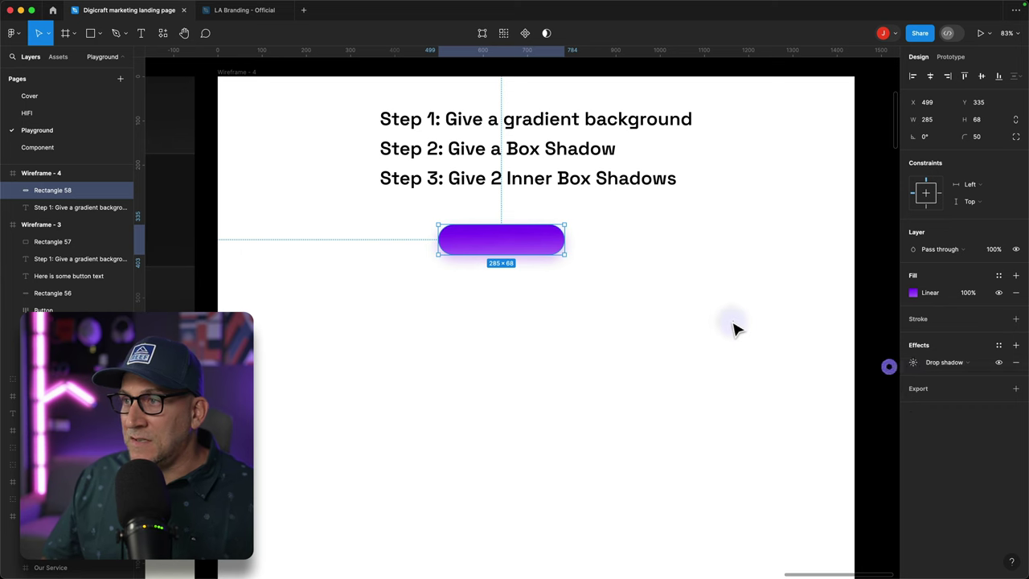
pyautogui.click(683, 311)
pyautogui.click(523, 305)
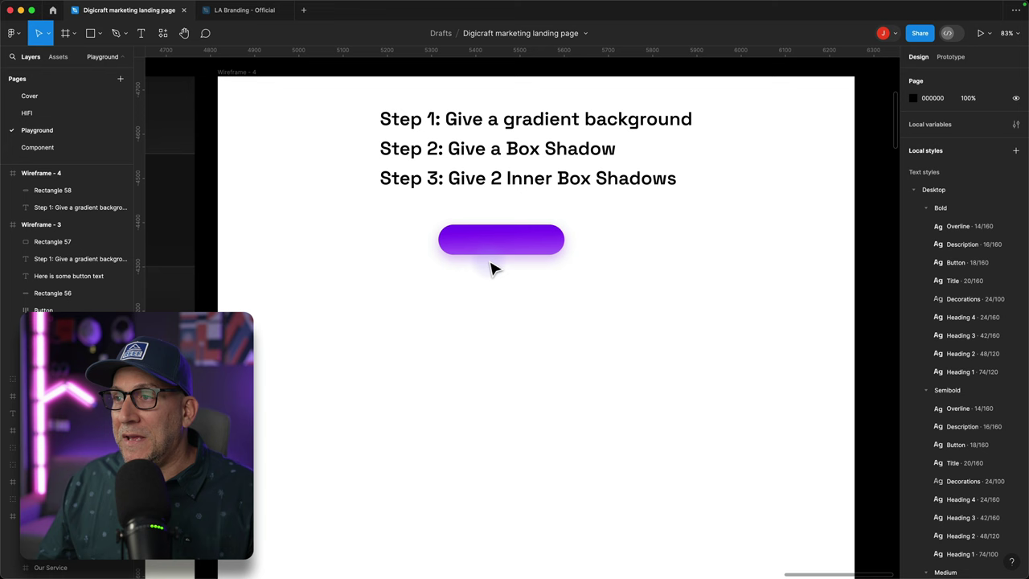
# Step: Highlight the step 3 line about two inner box shadows in the instruction text, then select the purple button
pyautogui.doubleClick(420, 182)
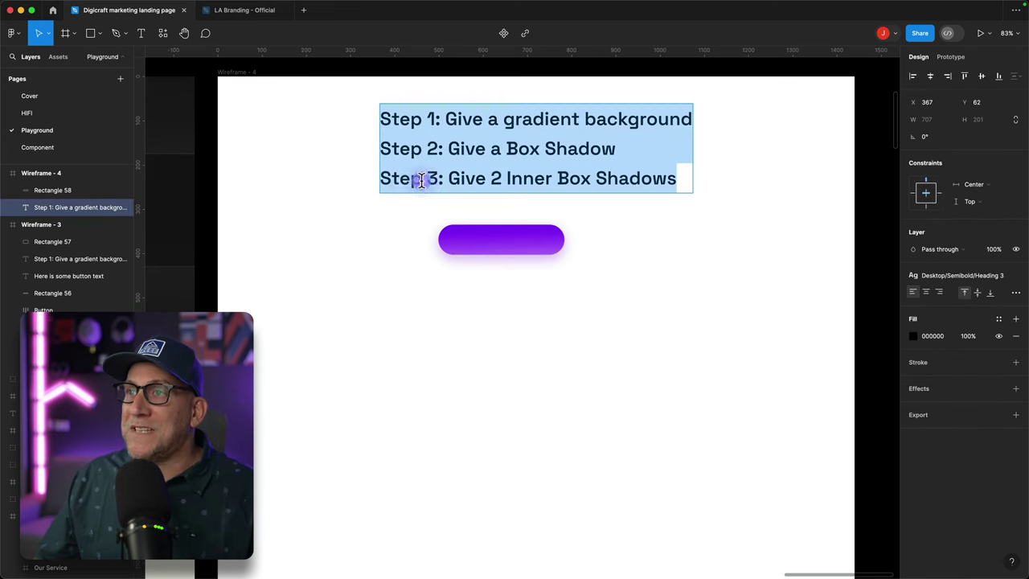
pyautogui.click(411, 178)
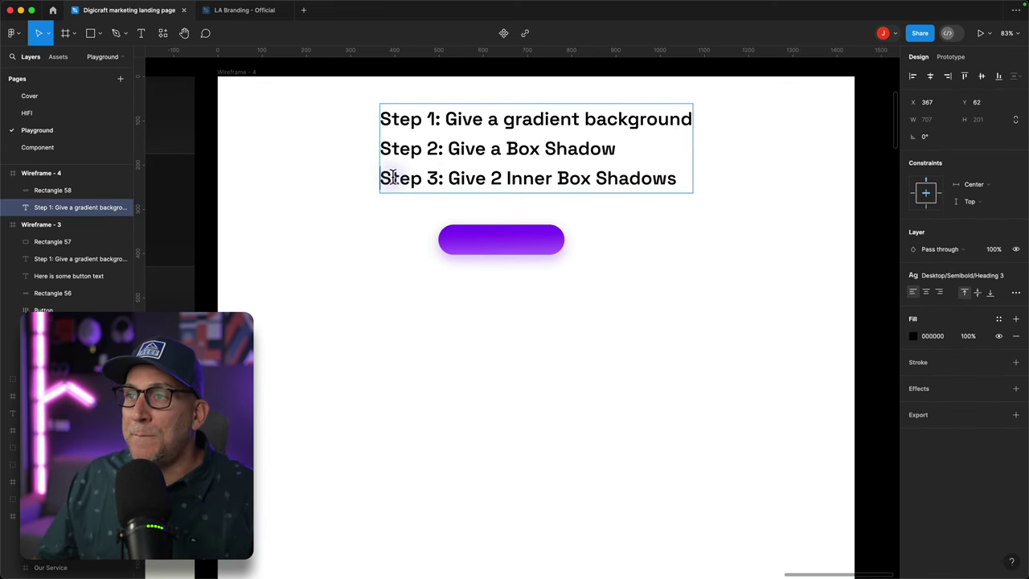
pyautogui.moveTo(381, 175); pyautogui.dragTo(671, 181)
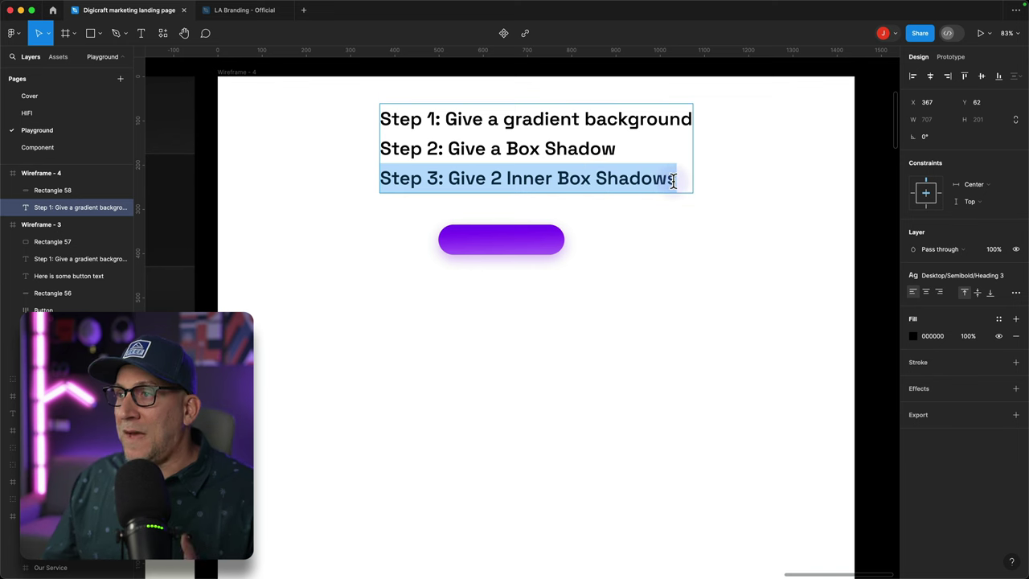
pyautogui.click(674, 179)
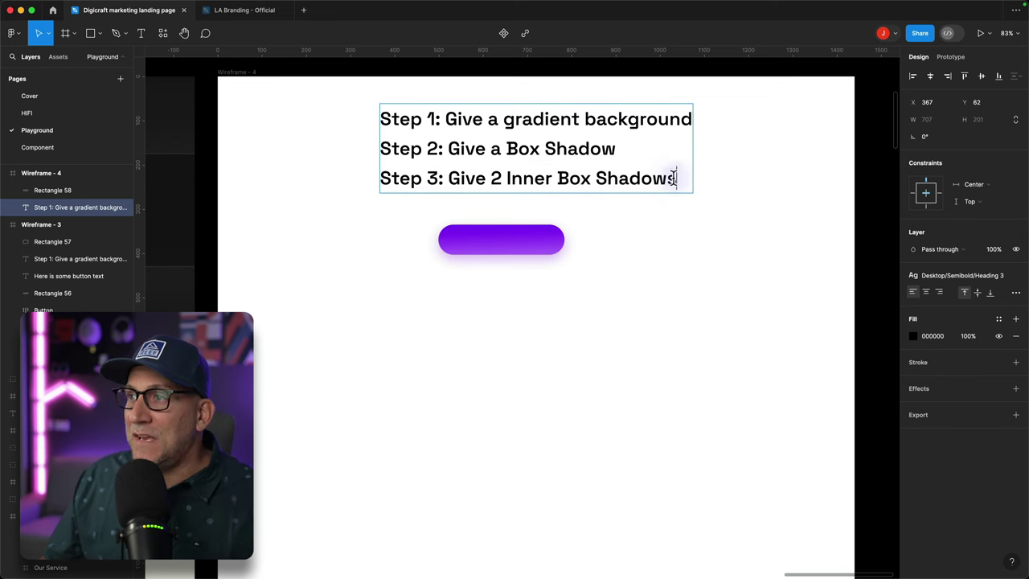
pyautogui.moveTo(677, 177); pyautogui.dragTo(420, 178)
pyautogui.click(547, 239)
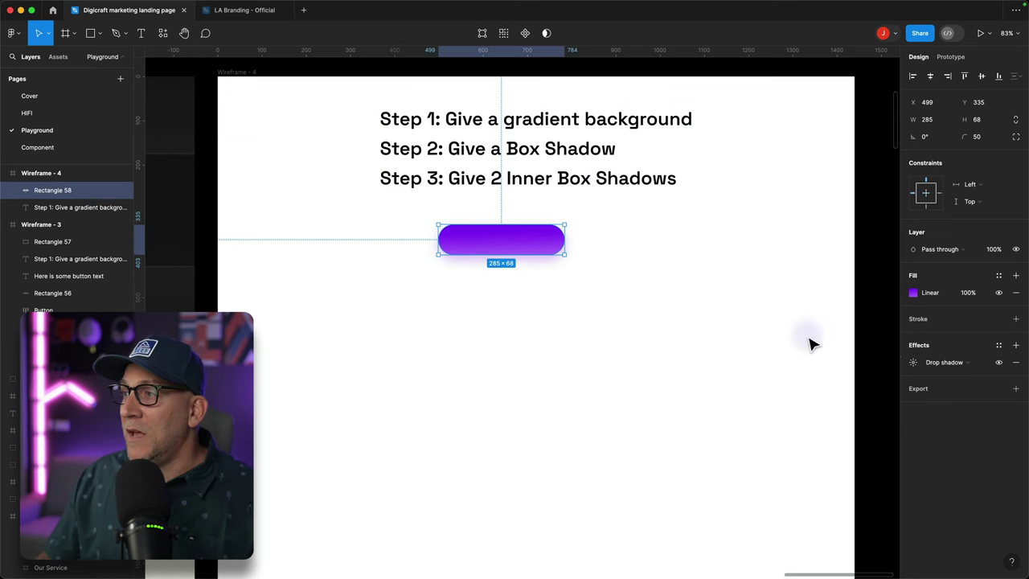
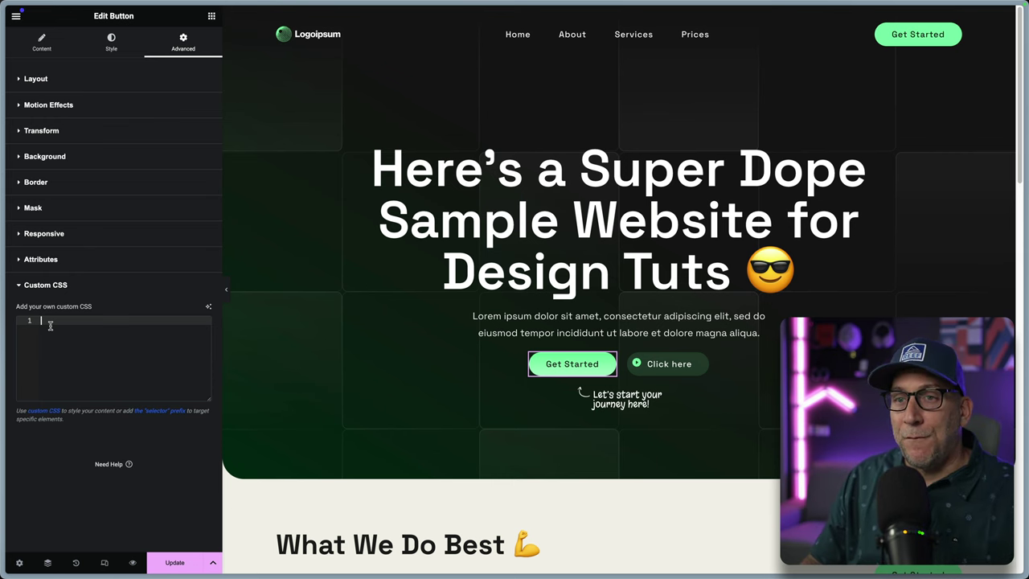
# Step: Add custom CSS for "selector a" with box-shadow 0px 12px 40px, inset 0px 8px 12px and inset 0px -8px 12px, each with a "color here" placeholder
pyautogui.write('selector a {     box-shadow: 0px 12px 40px /*color here*/, inset 0px 8px 12px /*color here*/, inset 0px -8px 12px /*color here*/; }')
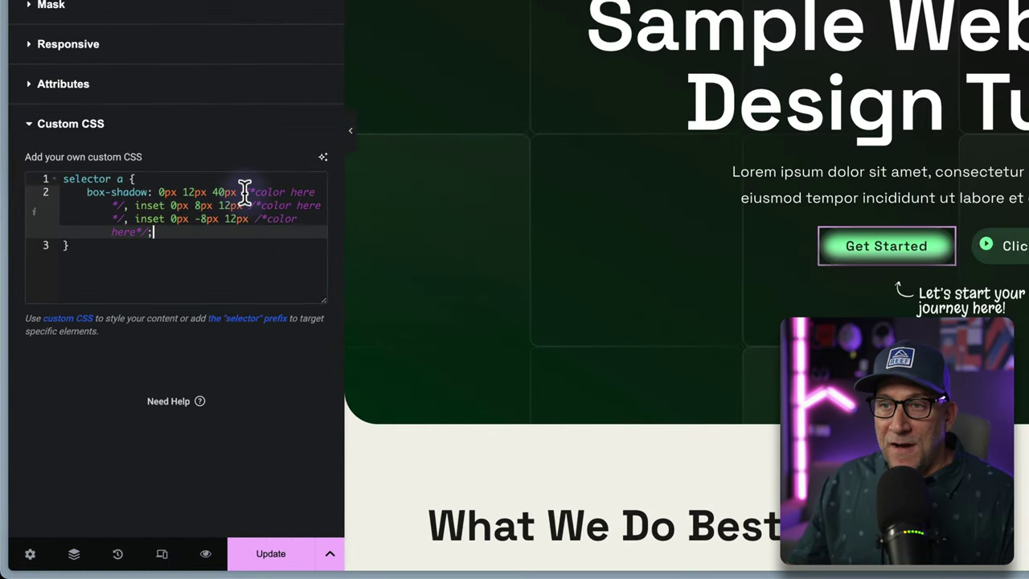
pyautogui.moveTo(243, 191); pyautogui.dragTo(129, 202)
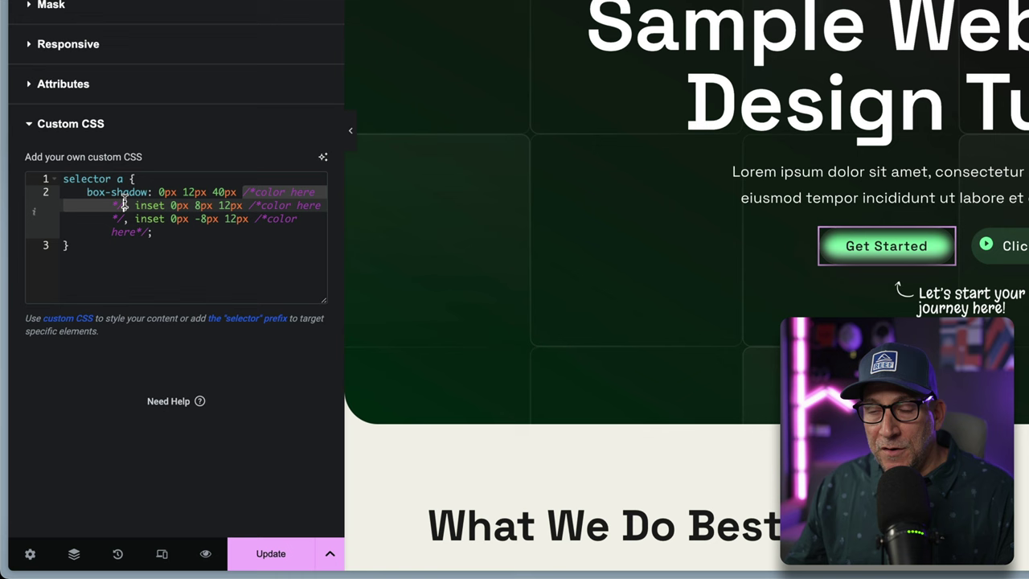
pyautogui.click(161, 192)
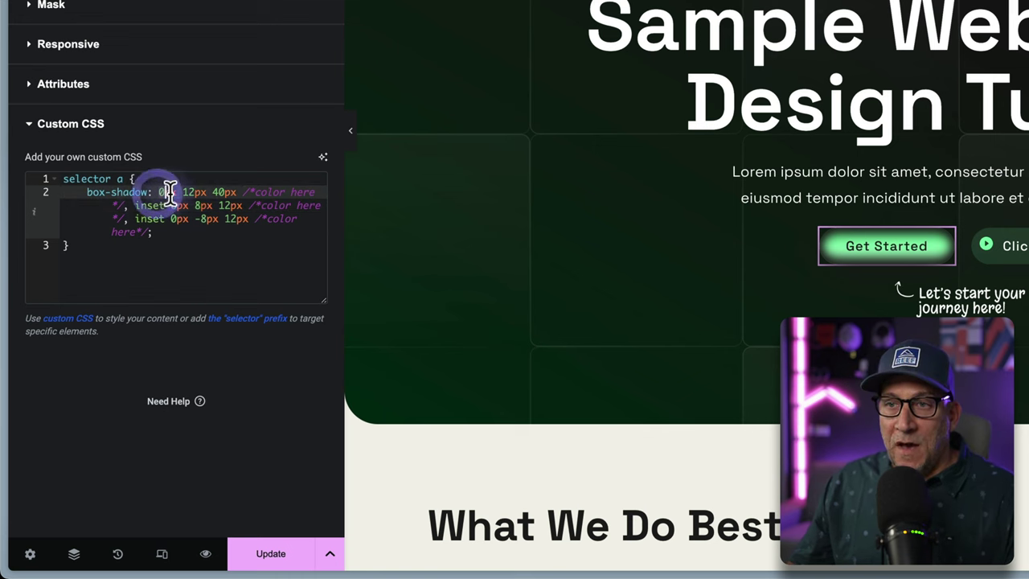
pyautogui.click(237, 192)
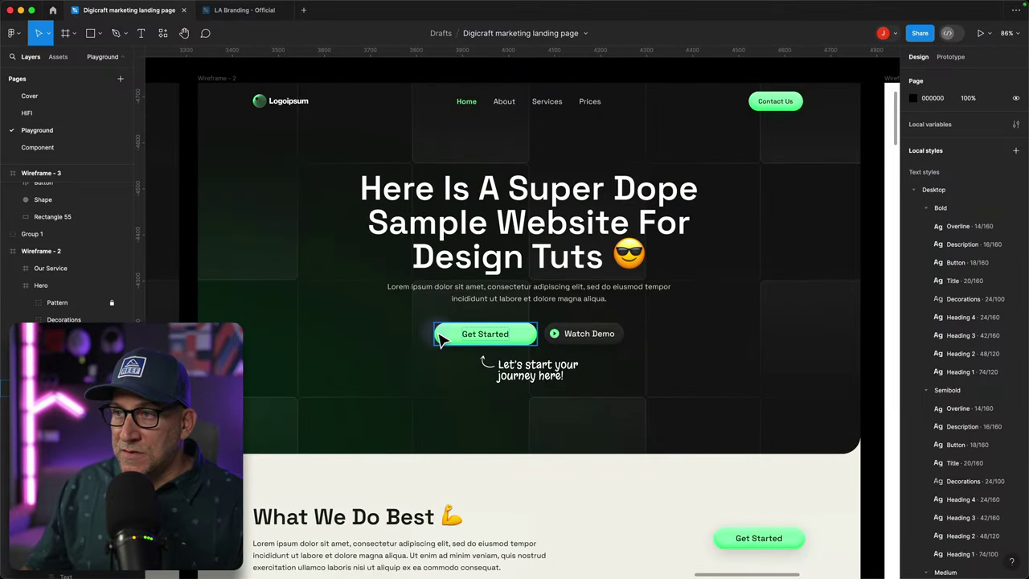
# Step: Switch to the Figma design and examine the gradient fill stops of the hero's Get Started button
pyautogui.click(453, 334)
pyautogui.click(436, 331)
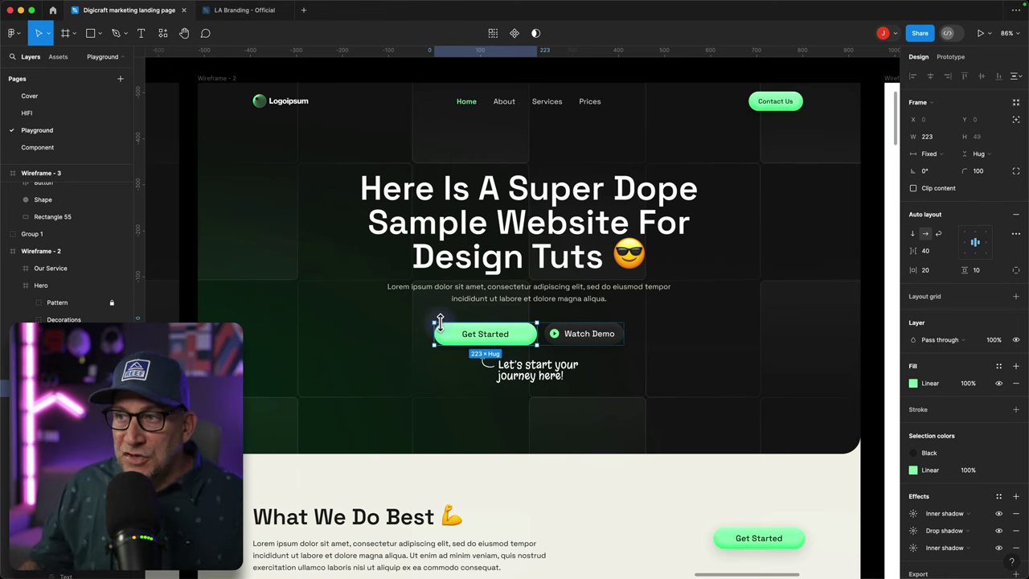
pyautogui.click(913, 383)
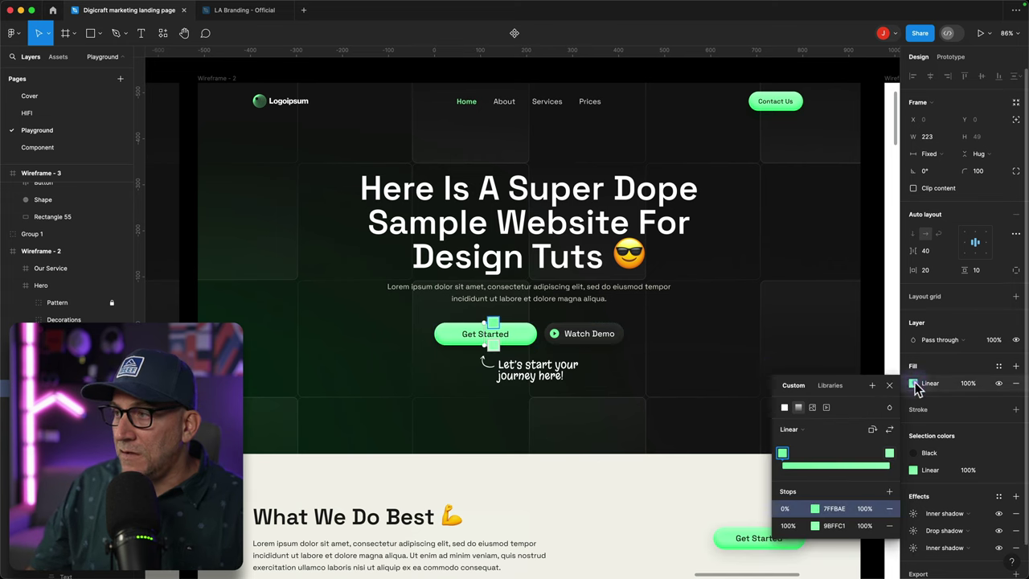
pyautogui.moveTo(854, 381); pyautogui.dragTo(714, 198)
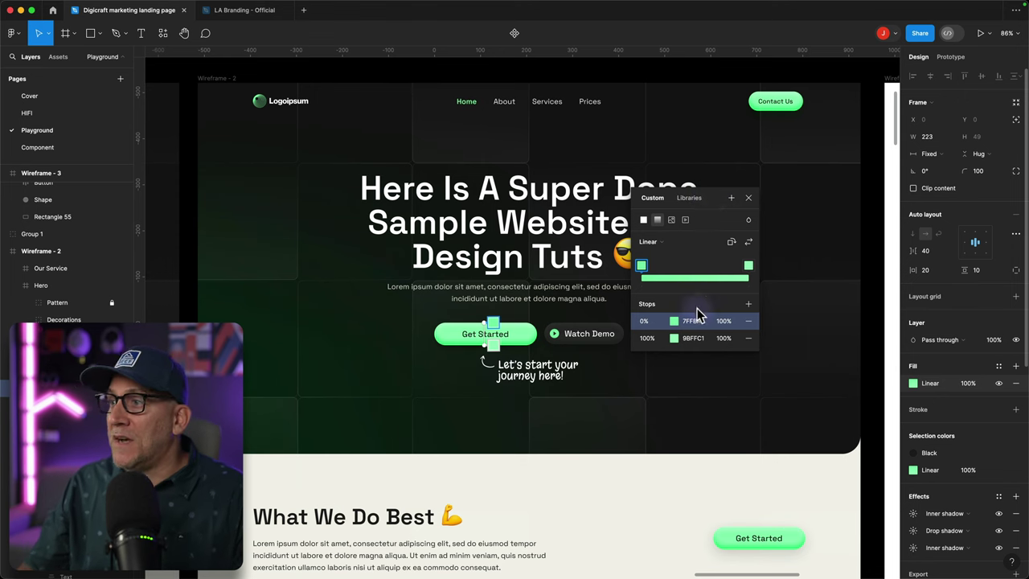
pyautogui.scroll(-1, 697, 308)
pyautogui.moveTo(839, 283); pyautogui.dragTo(679, 252)
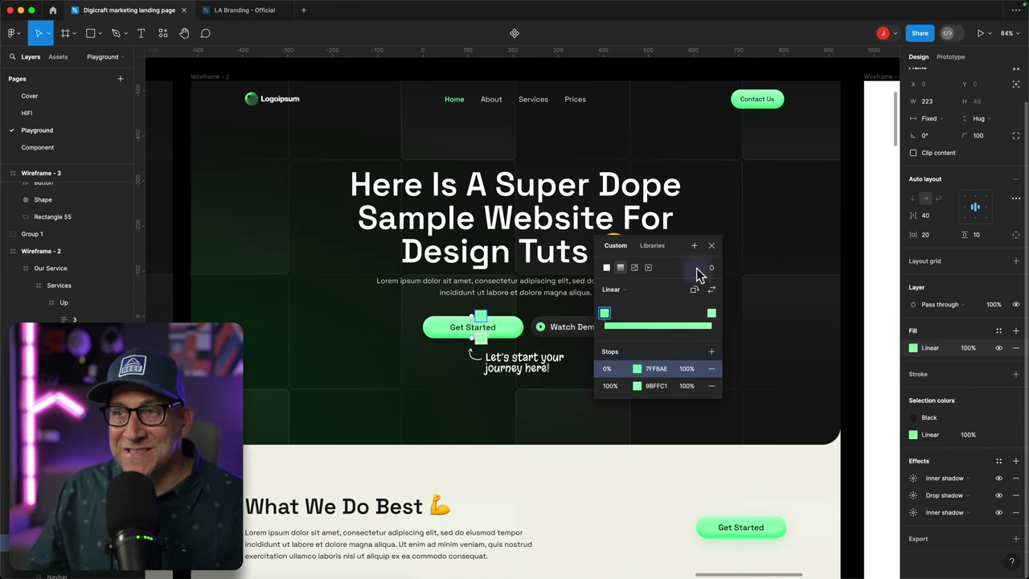
pyautogui.click(712, 245)
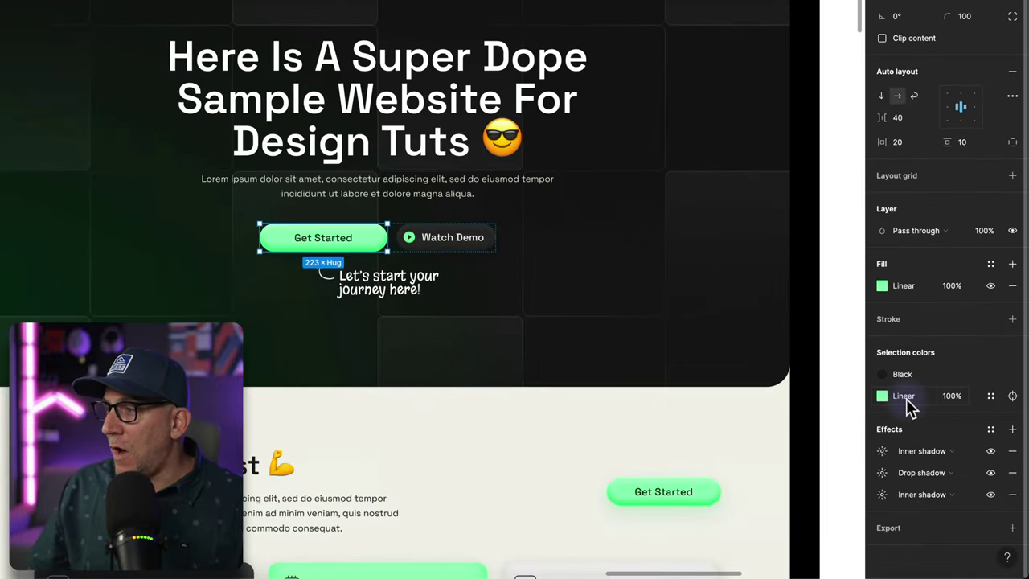
# Step: Examine the offset, blur and colour of the hero Get Started button's drop shadow
pyautogui.click(882, 472)
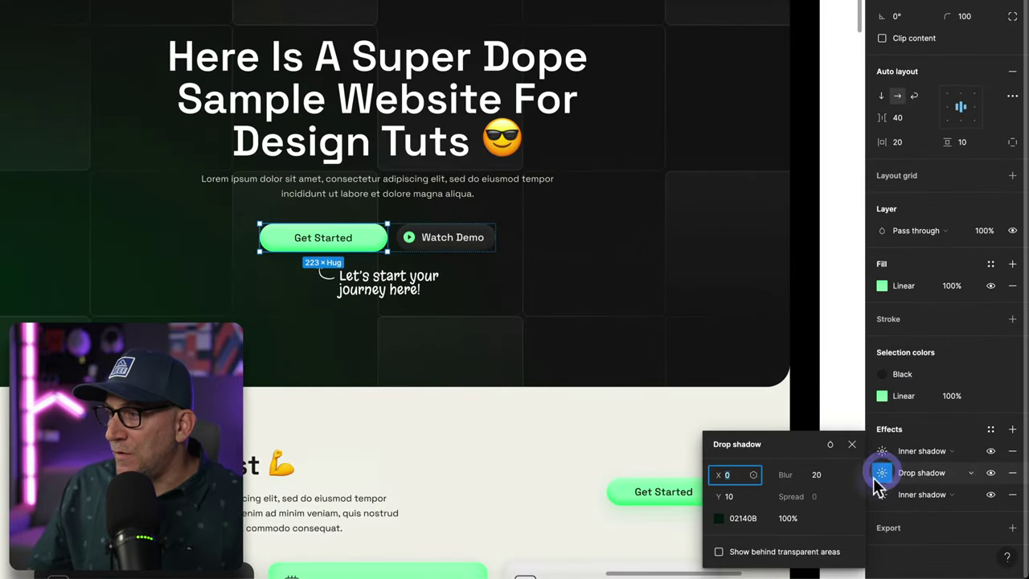
pyautogui.moveTo(809, 448); pyautogui.dragTo(724, 159)
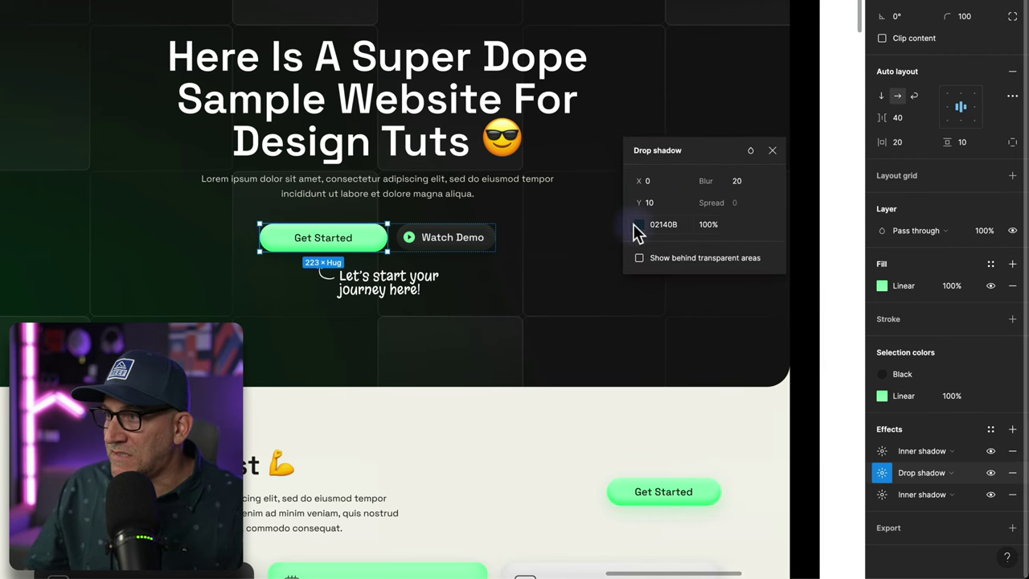
pyautogui.click(638, 226)
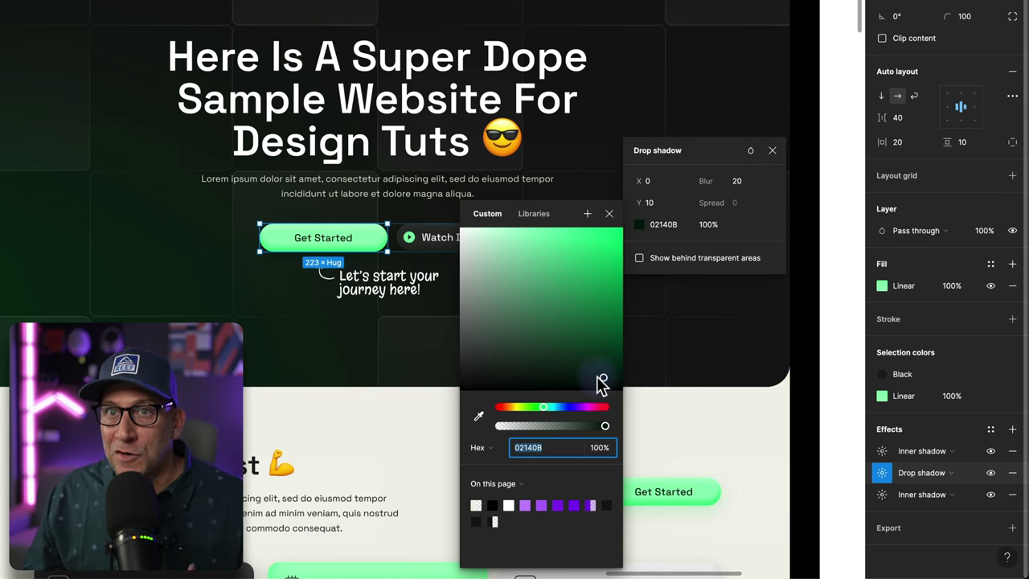
pyautogui.click(700, 424)
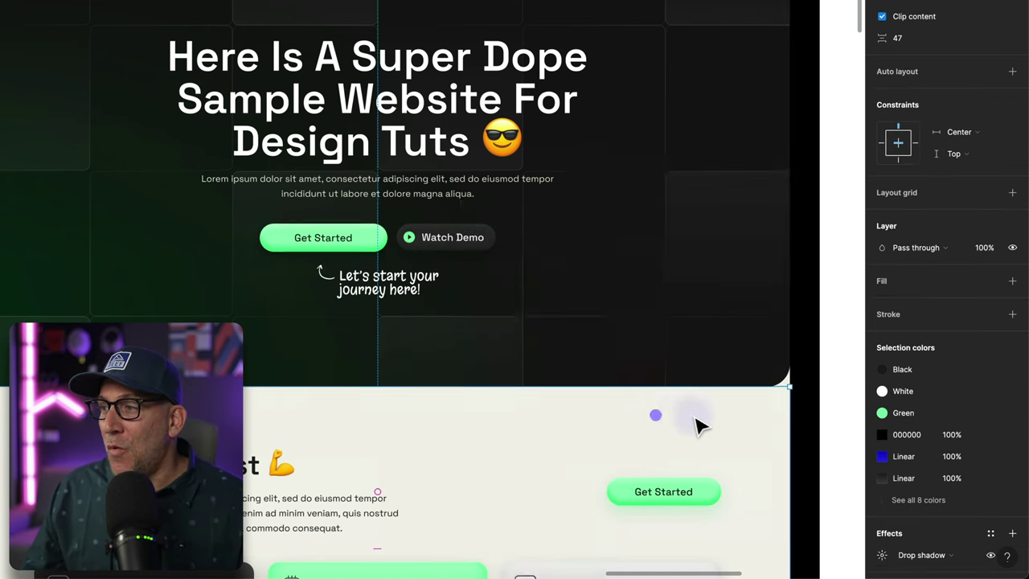
# Step: Examine the drop shadow settings and colour of the Get Started button in the What We Do Best section for comparison
pyautogui.scroll(-4, 701, 423)
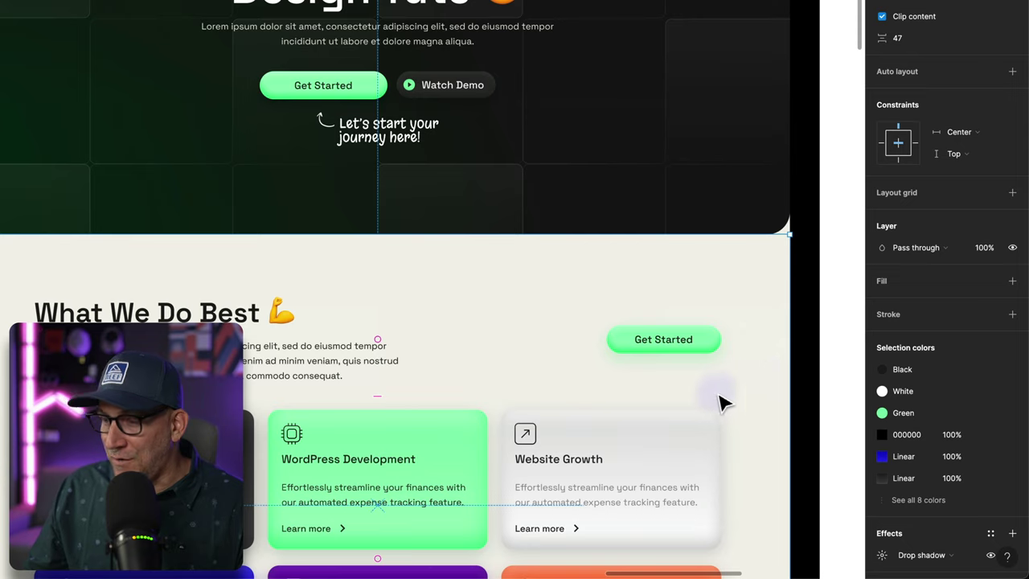
pyautogui.scroll(3, 713, 401)
pyautogui.click(719, 323)
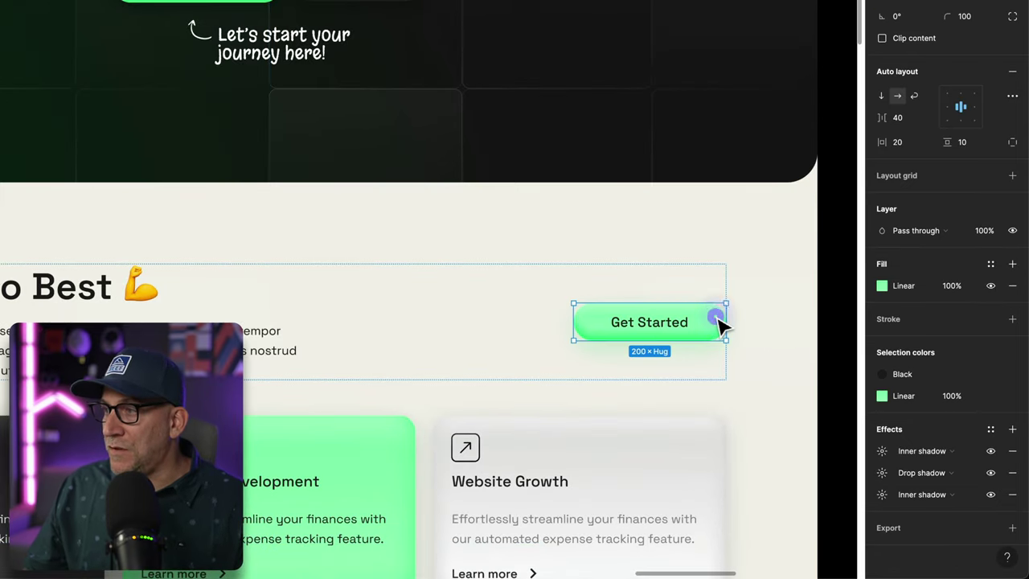
pyautogui.click(882, 473)
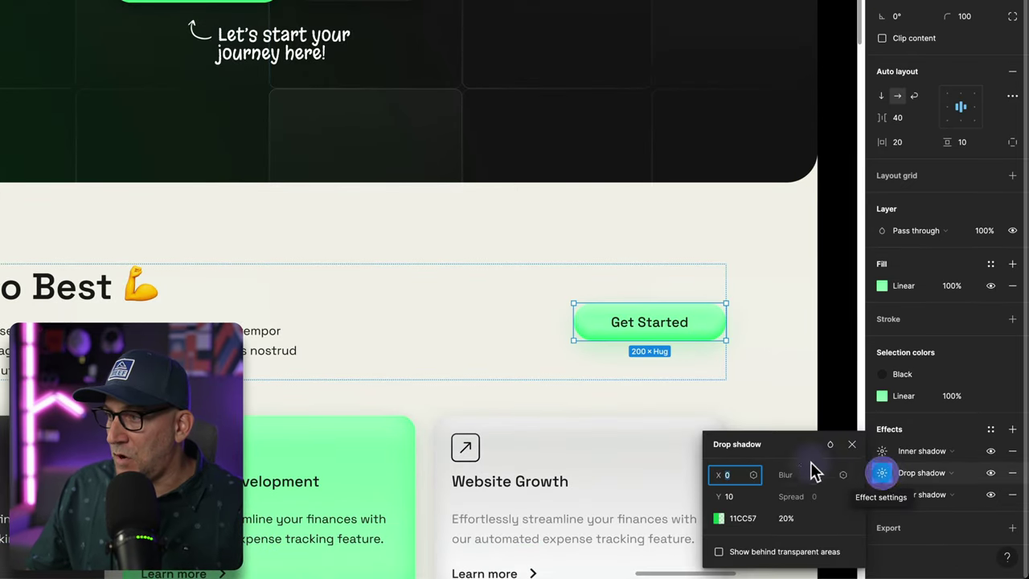
pyautogui.moveTo(804, 440); pyautogui.dragTo(831, 157)
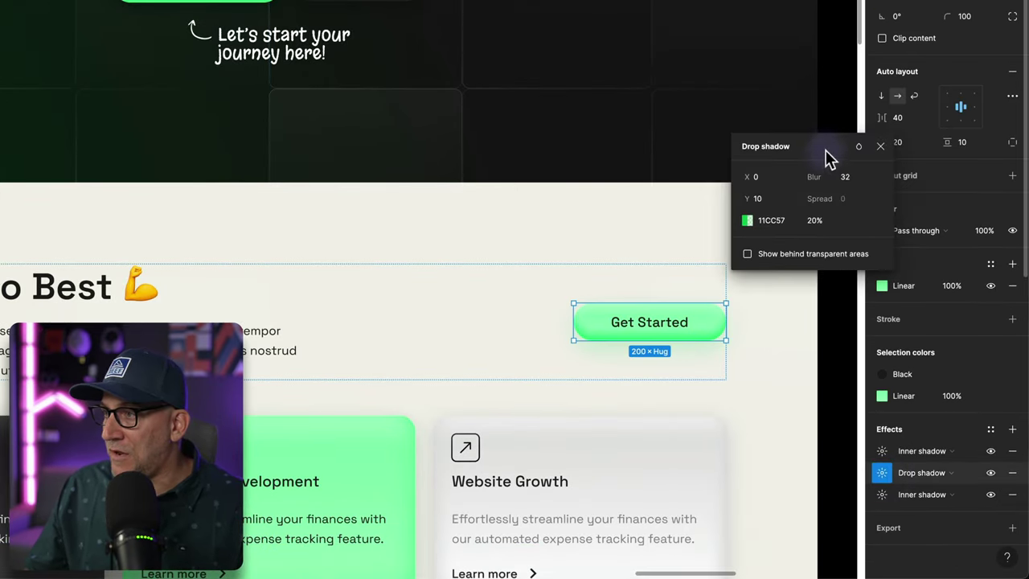
pyautogui.click(748, 220)
pyautogui.moveTo(686, 207); pyautogui.dragTo(816, 127)
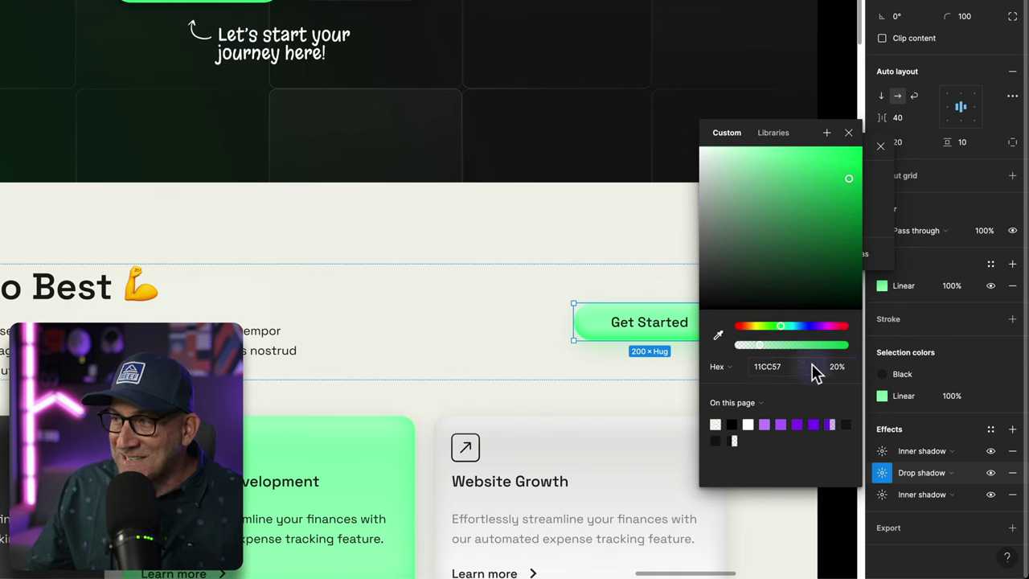
pyautogui.click(643, 370)
# Step: Open the drop shadow settings of the hero's Get Started button and select its hex colour for copying
pyautogui.scroll(5, 591, 379)
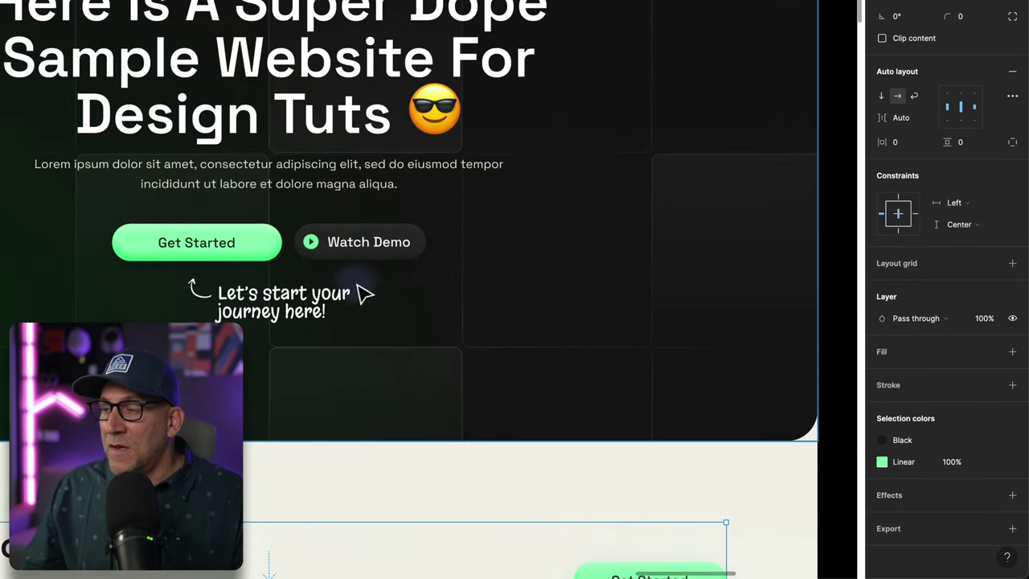
pyautogui.scroll(-5, 545, 397)
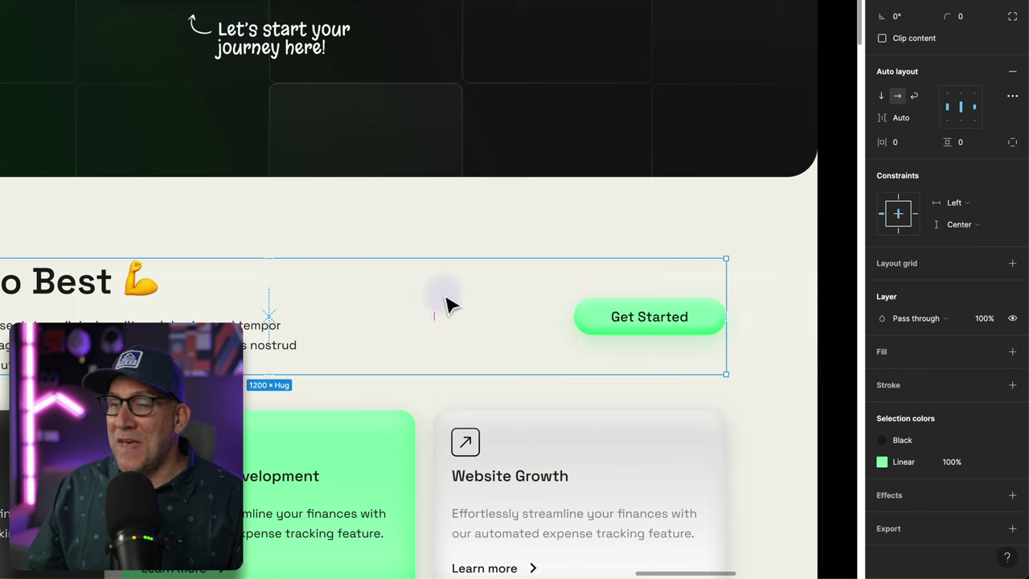
pyautogui.scroll(3, 282, 225)
pyautogui.click(256, 168)
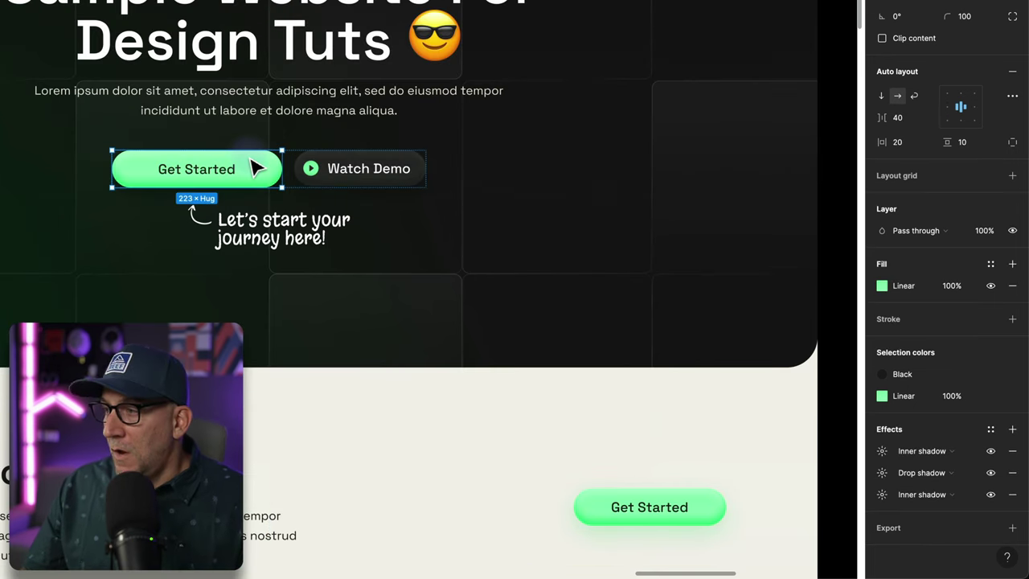
pyautogui.click(883, 474)
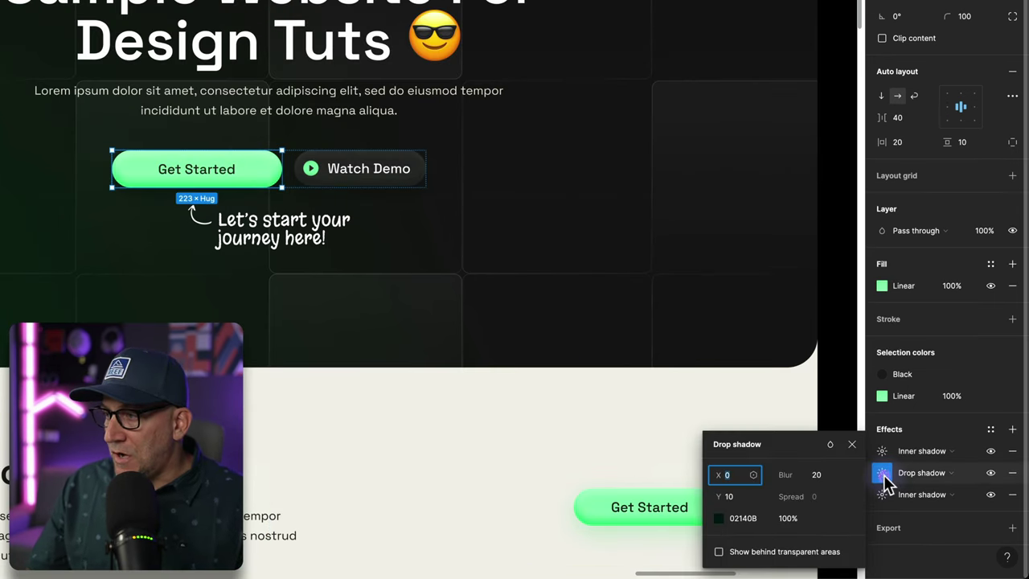
pyautogui.moveTo(809, 449); pyautogui.dragTo(683, 147)
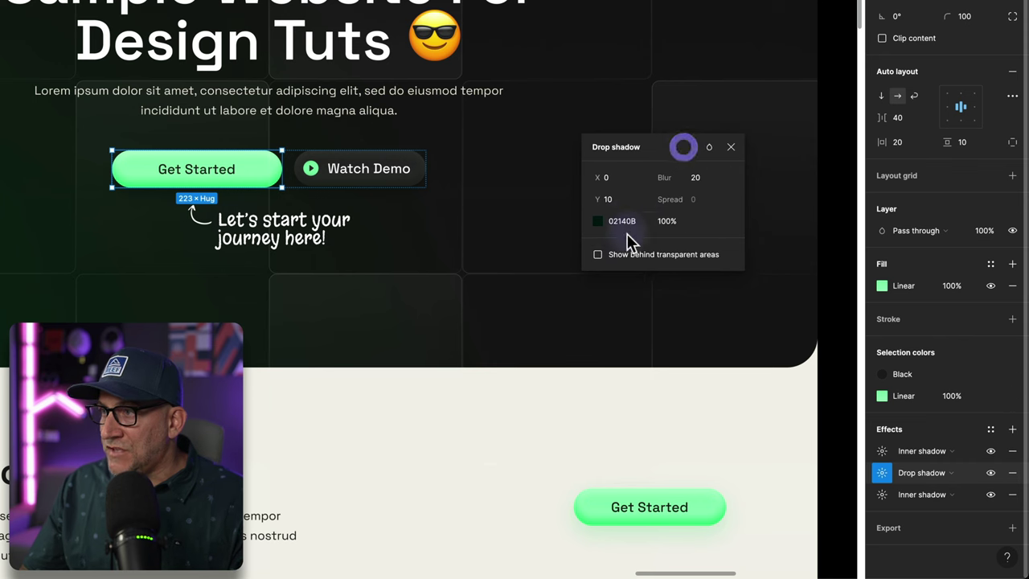
pyautogui.click(623, 222)
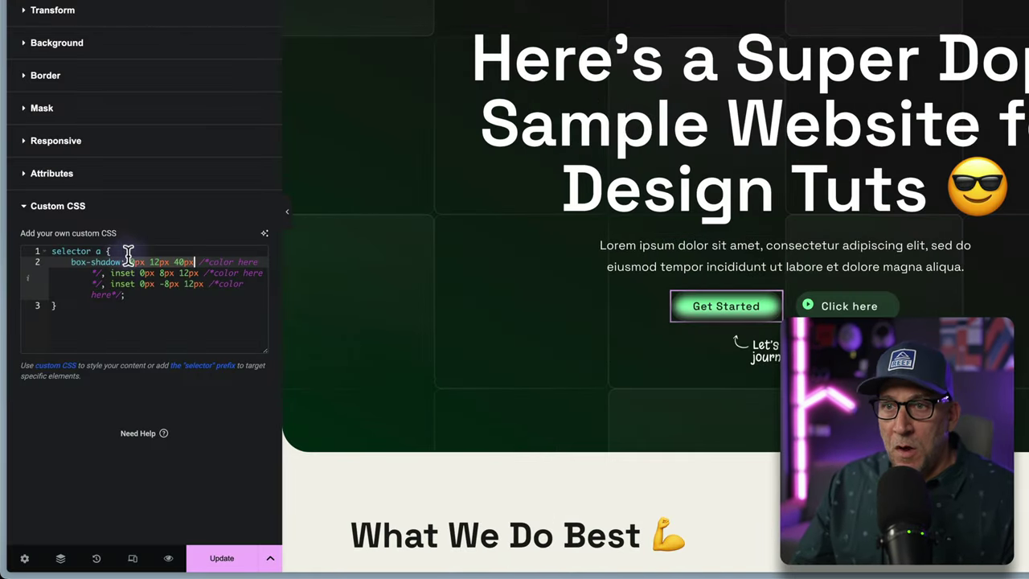
# Step: Switch to the Elementor editor and replace the first box-shadow's "color here" placeholder with #02140B
pyautogui.moveTo(199, 262); pyautogui.dragTo(97, 273)
pyautogui.press('BackSpace')
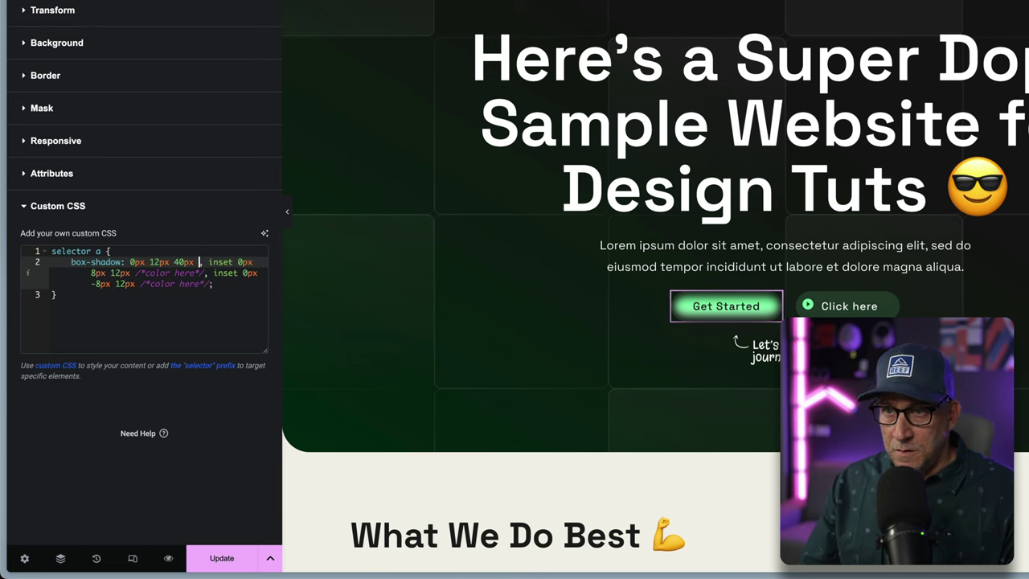
pyautogui.write('#')
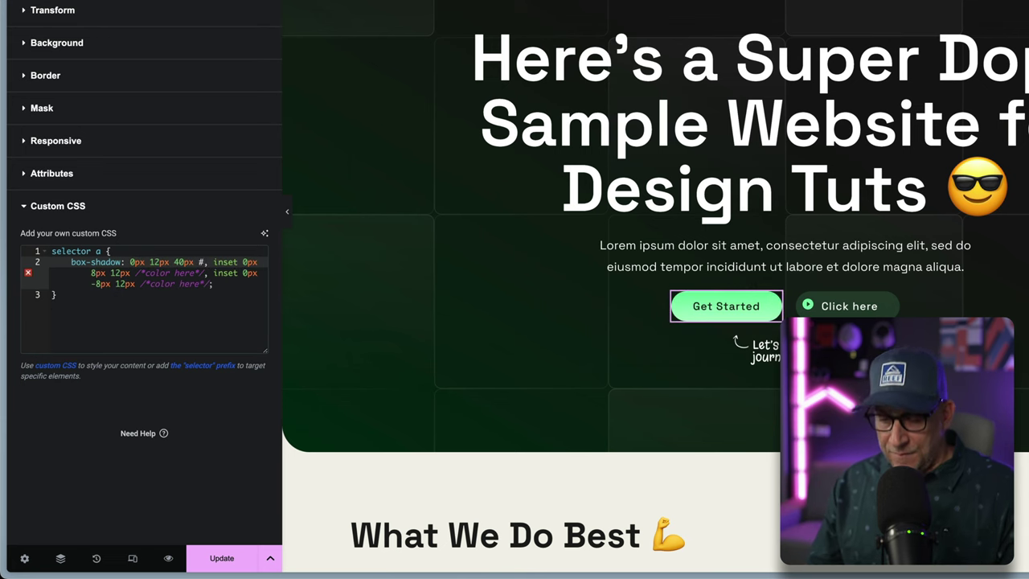
pyautogui.write('021408')
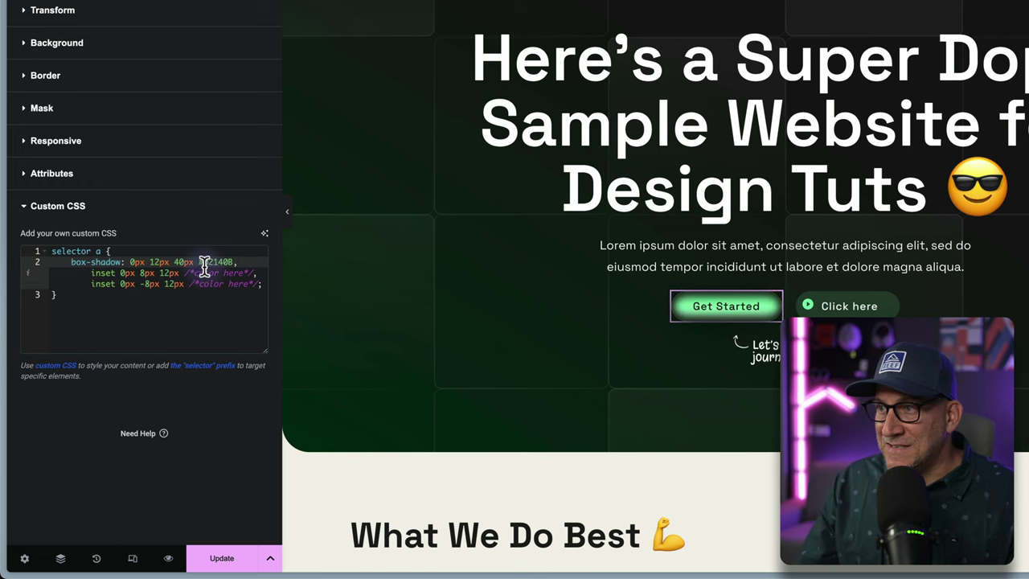
# Step: Set the first box-shadow's vertical offset to 10px and blur to 20px, matching the Figma drop shadow
pyautogui.doubleClick(155, 261)
pyautogui.write('12px')
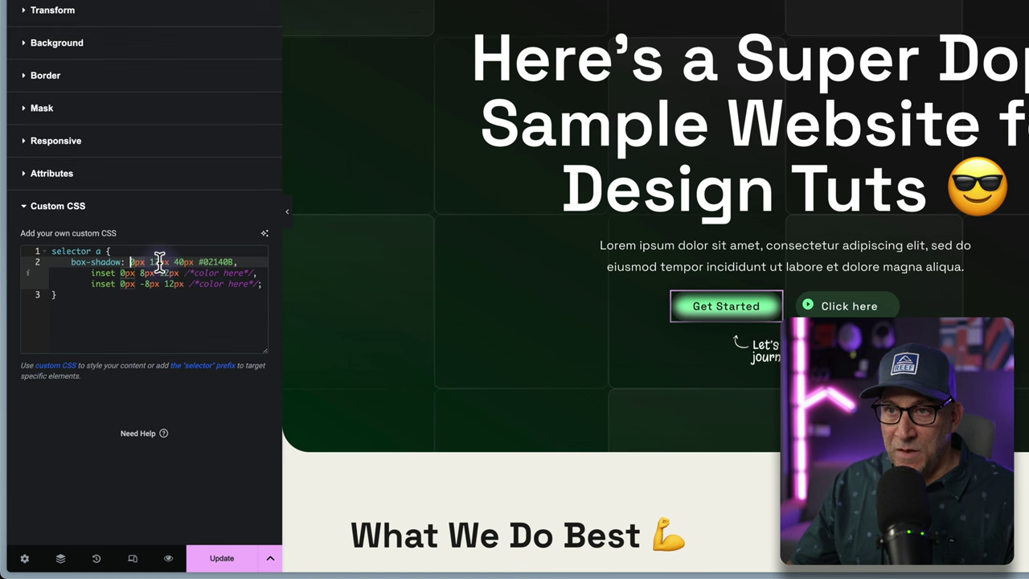
pyautogui.click(159, 261)
pyautogui.press('BackSpace')
pyautogui.write('0')
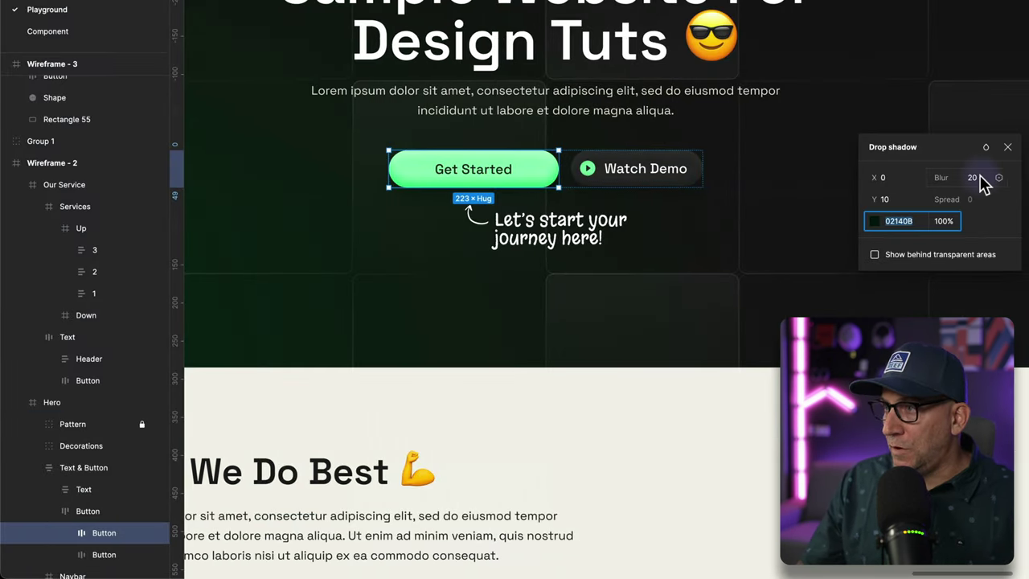
pyautogui.click(983, 180)
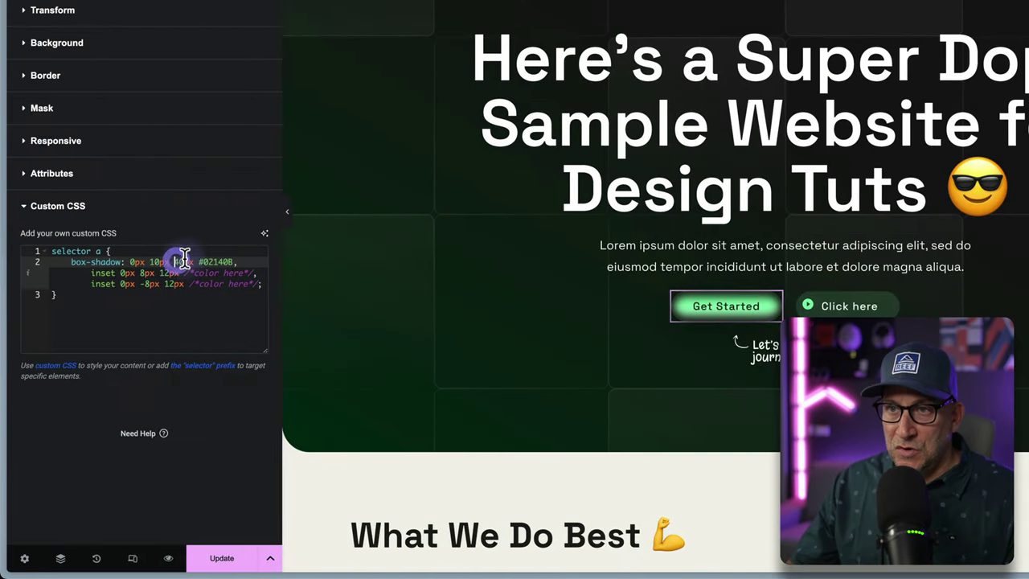
pyautogui.click(175, 262)
pyautogui.write('20')
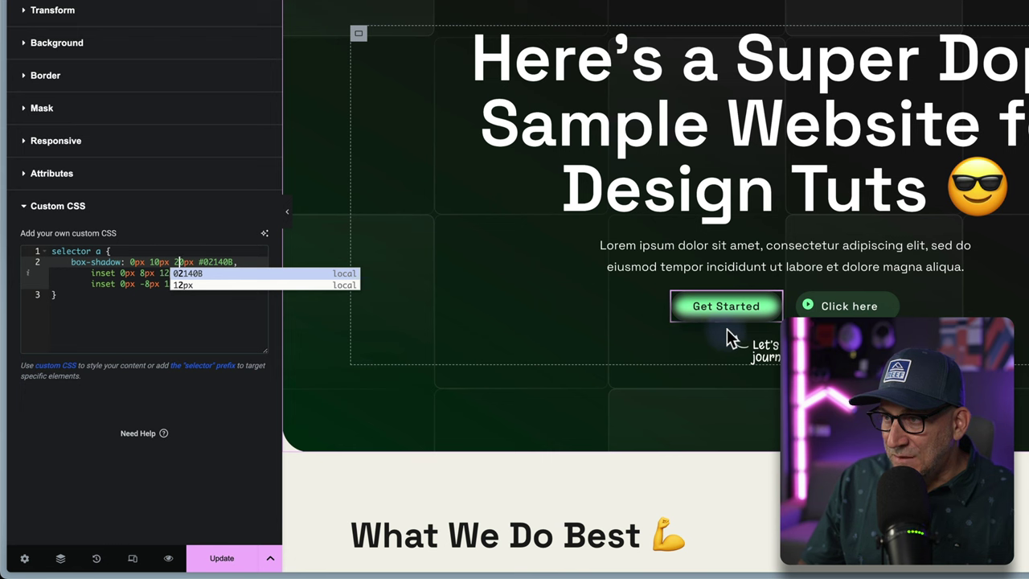
pyautogui.click(133, 318)
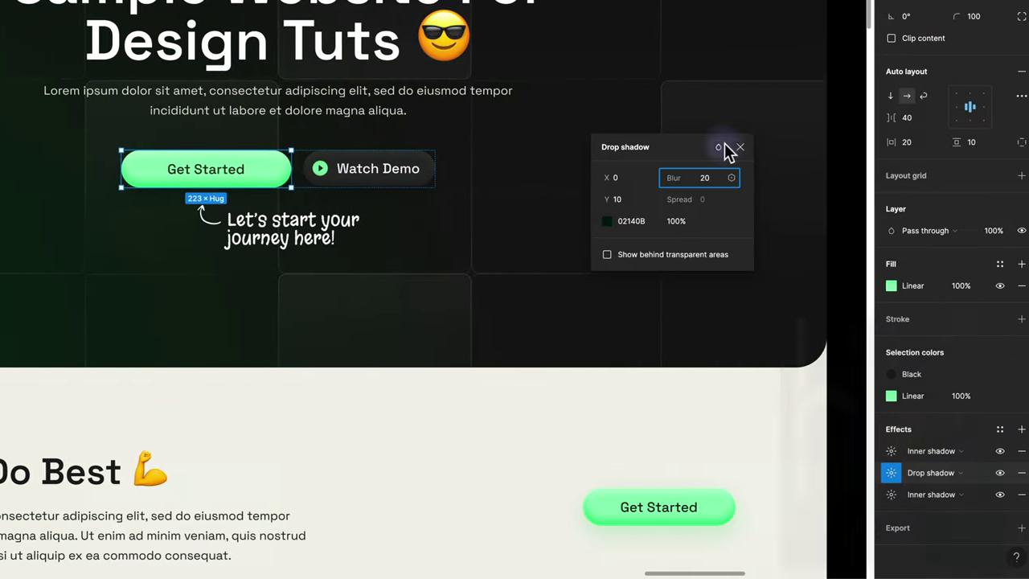
# Step: In Figma, check both inner shadows of the hero's Get Started button and select the hex colour of the one with Y offset 8
pyautogui.click(1007, 147)
pyautogui.click(883, 452)
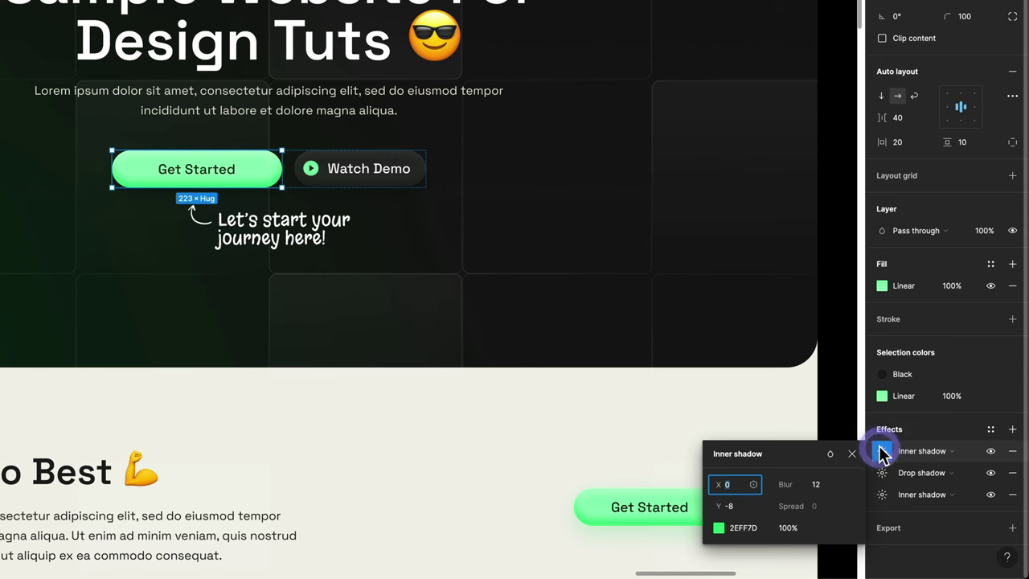
pyautogui.click(882, 495)
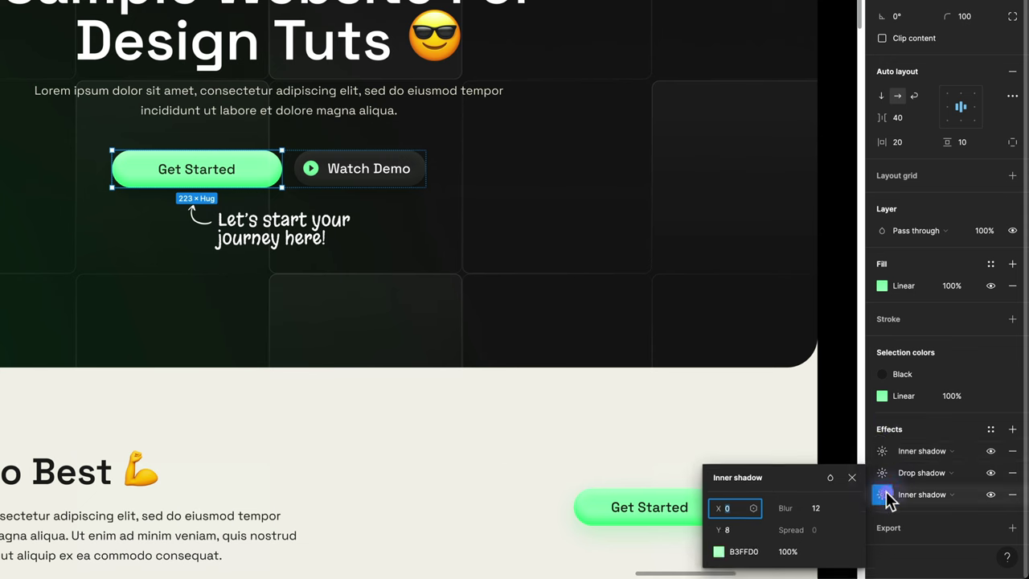
pyautogui.click(732, 528)
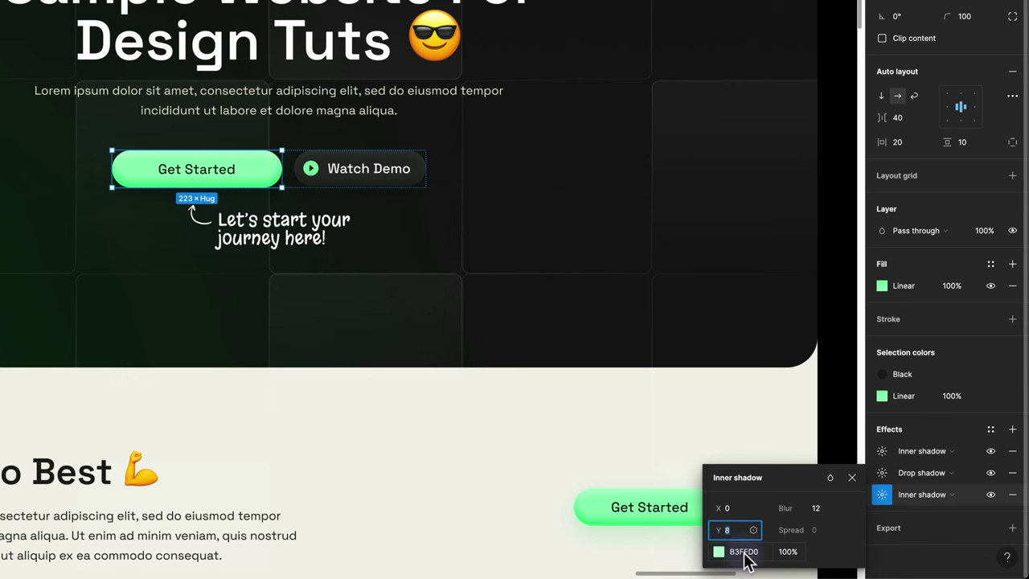
pyautogui.click(744, 553)
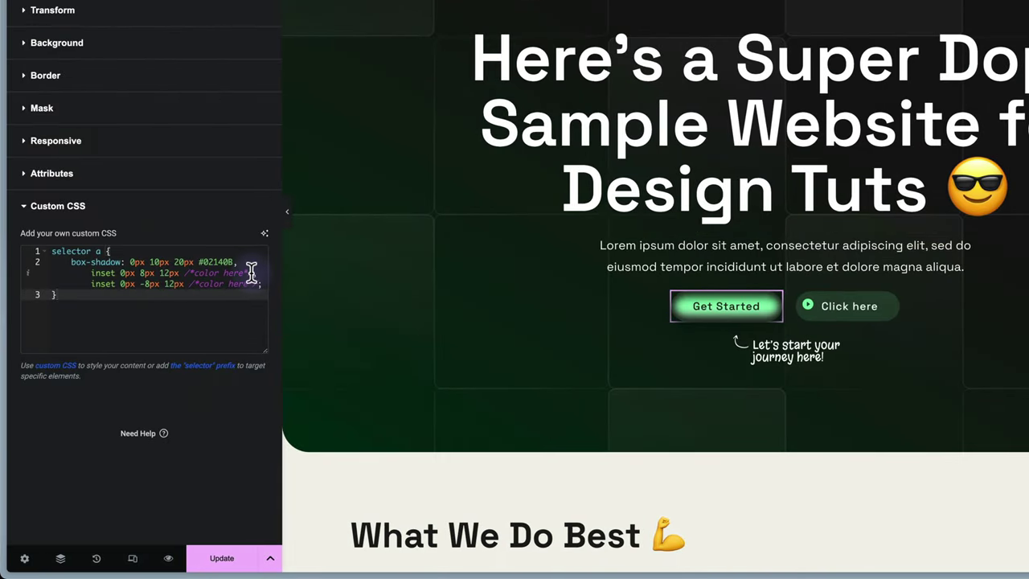
# Step: Replace the colour placeholder of the inset 0px 8px 12px shadow with #B3FFD0 in the Elementor custom CSS
pyautogui.click(247, 272)
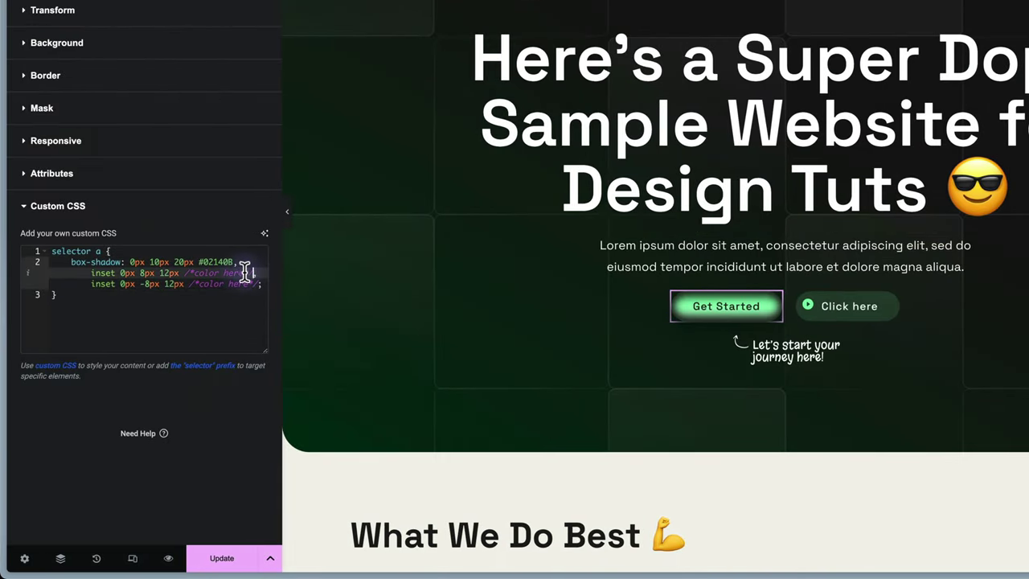
pyautogui.moveTo(245, 272); pyautogui.dragTo(187, 272)
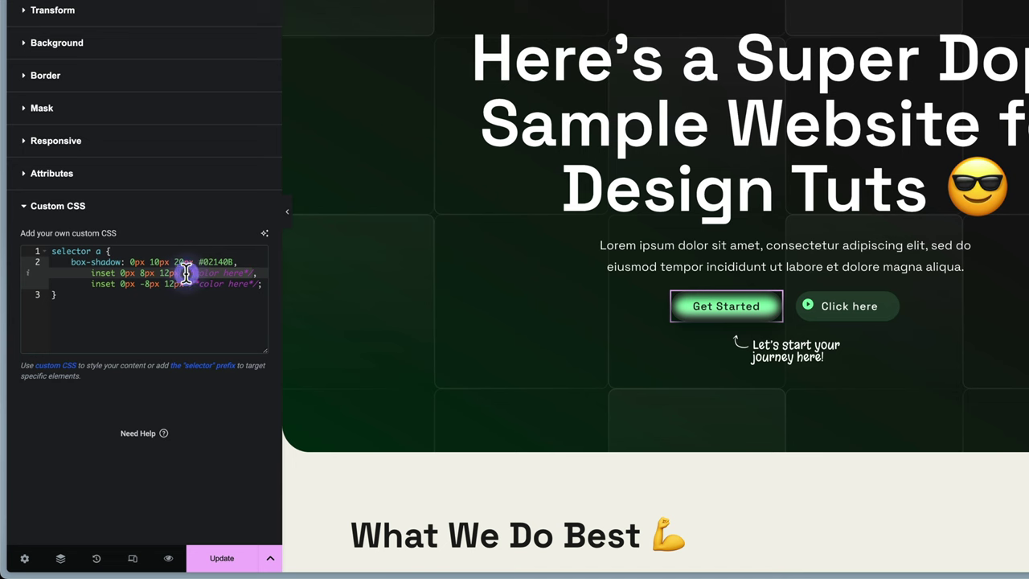
pyautogui.press('BackSpace')
pyautogui.write('#,')
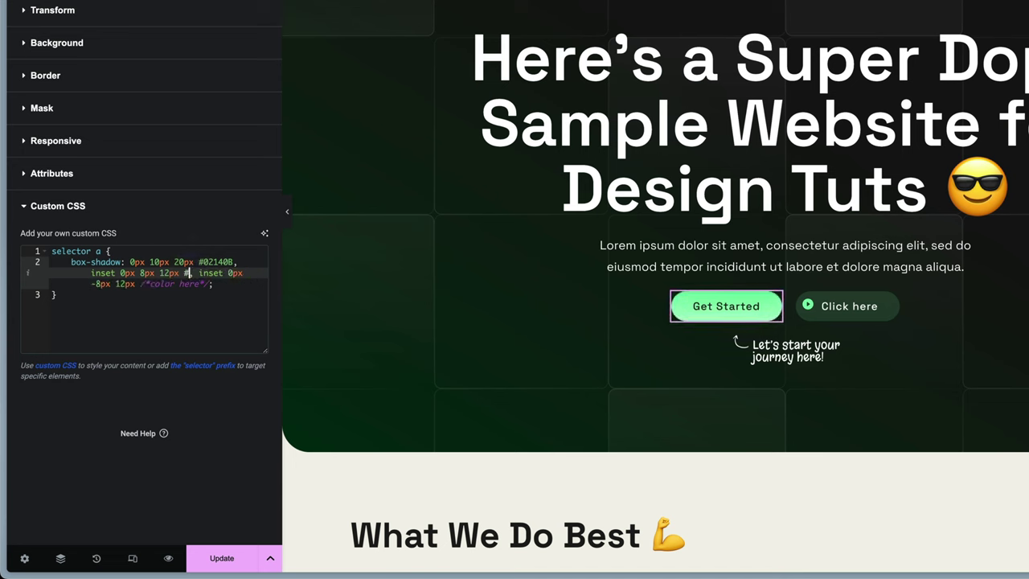
pyautogui.write('83FFD0')
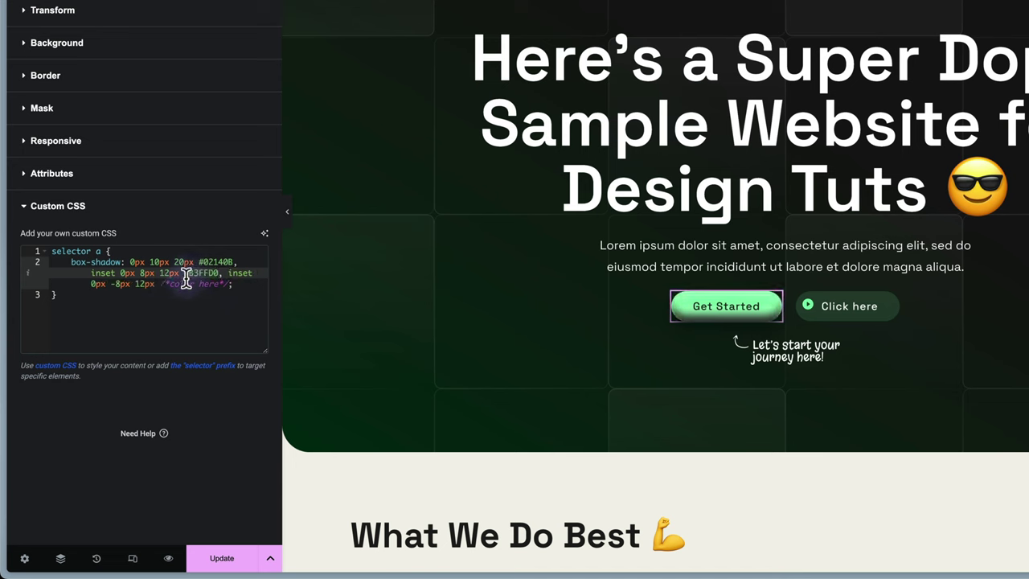
pyautogui.click(150, 271)
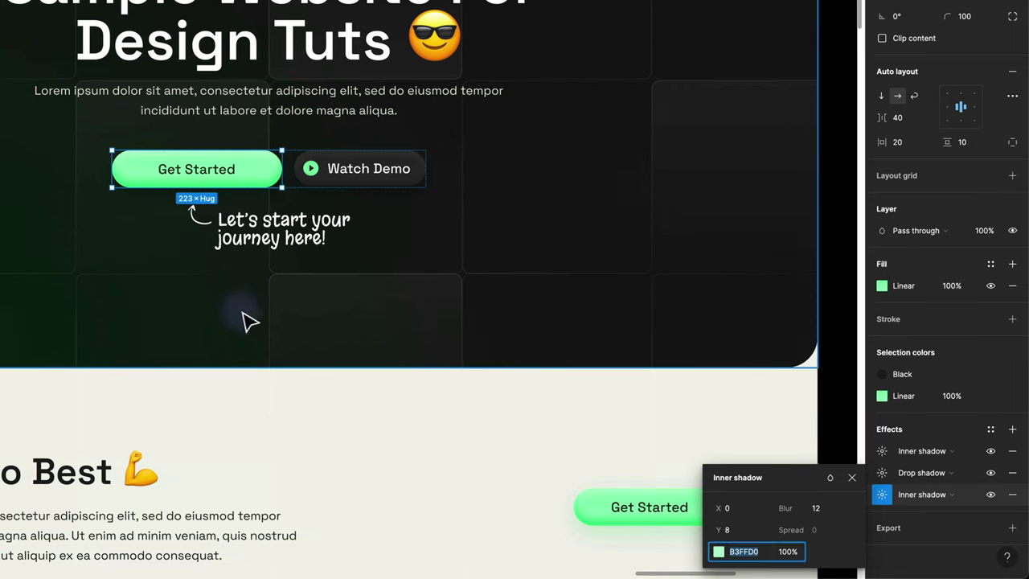
# Step: Replace the colour placeholder of the inset 0px -8px 12px shadow with #2EFF7D, taken from the matching Figma inner shadow
pyautogui.click(883, 451)
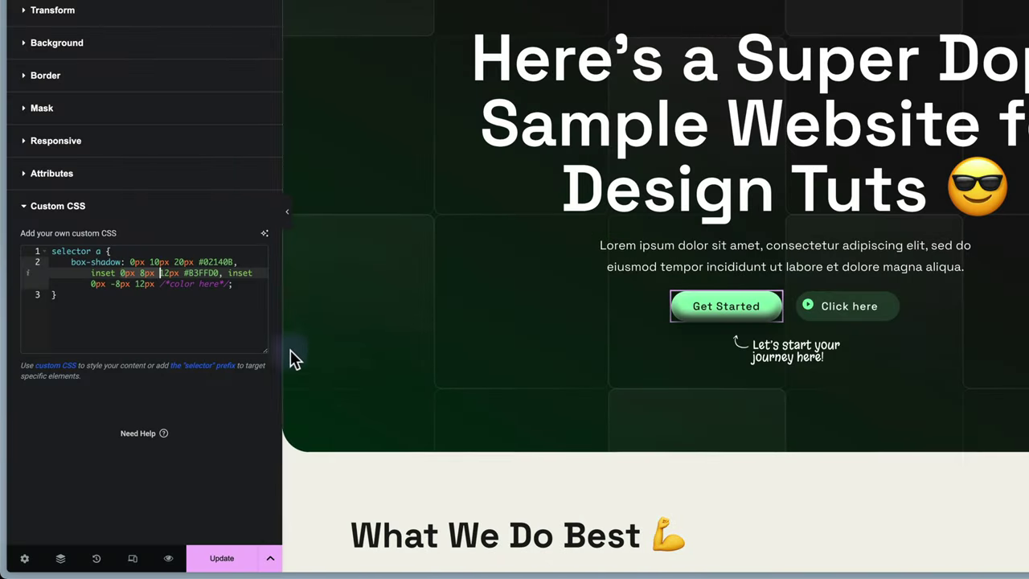
pyautogui.moveTo(228, 284); pyautogui.dragTo(160, 284)
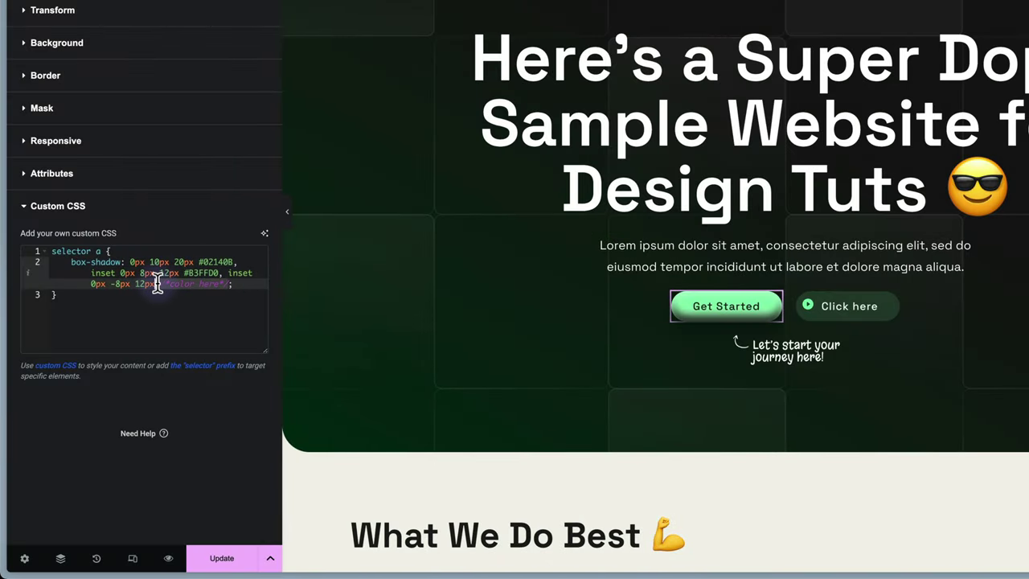
pyautogui.write('#2EFF7D')
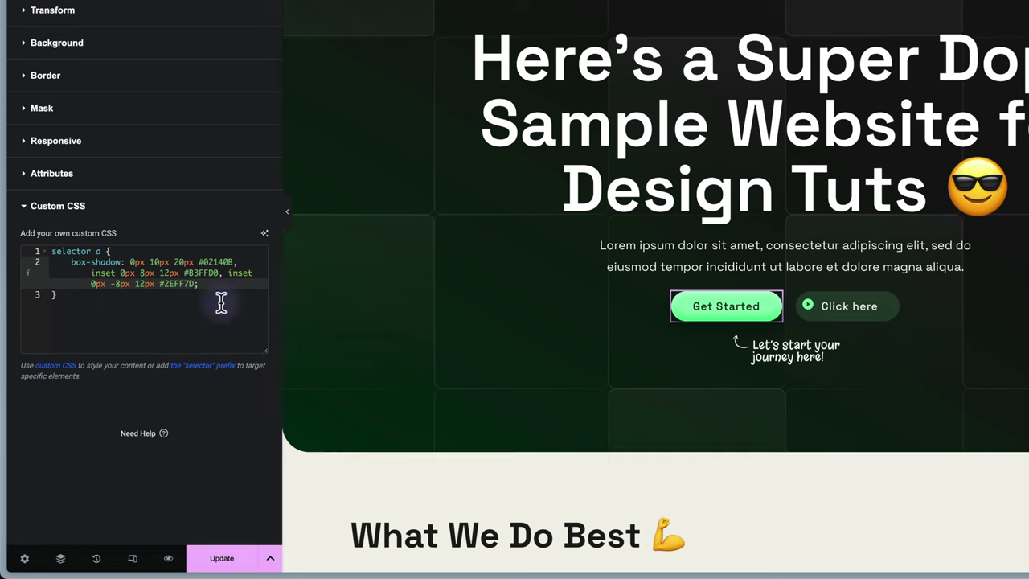
# Step: In Figma, darken the hero Get Started button's inner shadow with Y offset -8 to 1BEF6B and select its hex code
pyautogui.click(211, 262)
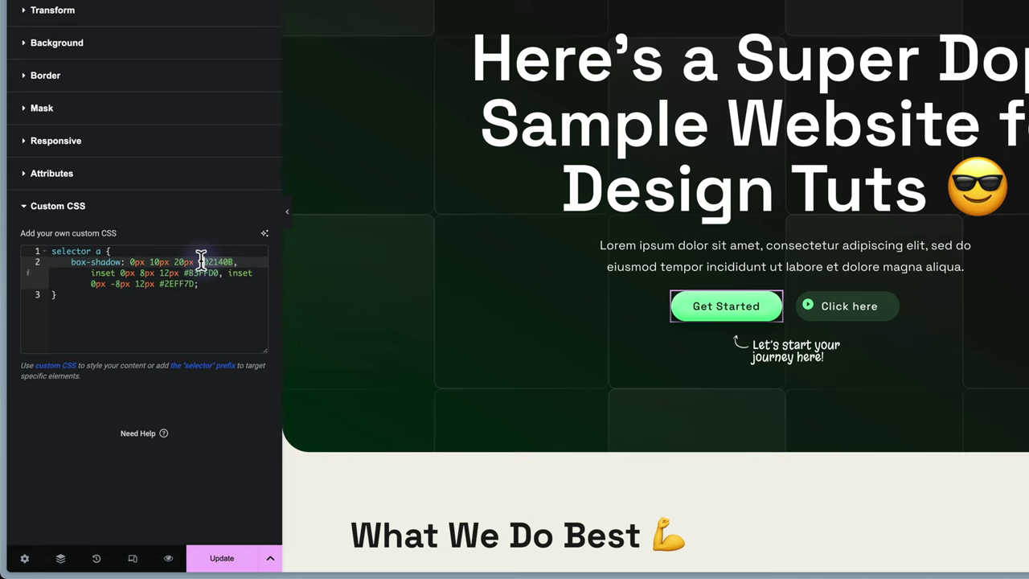
pyautogui.click(201, 262)
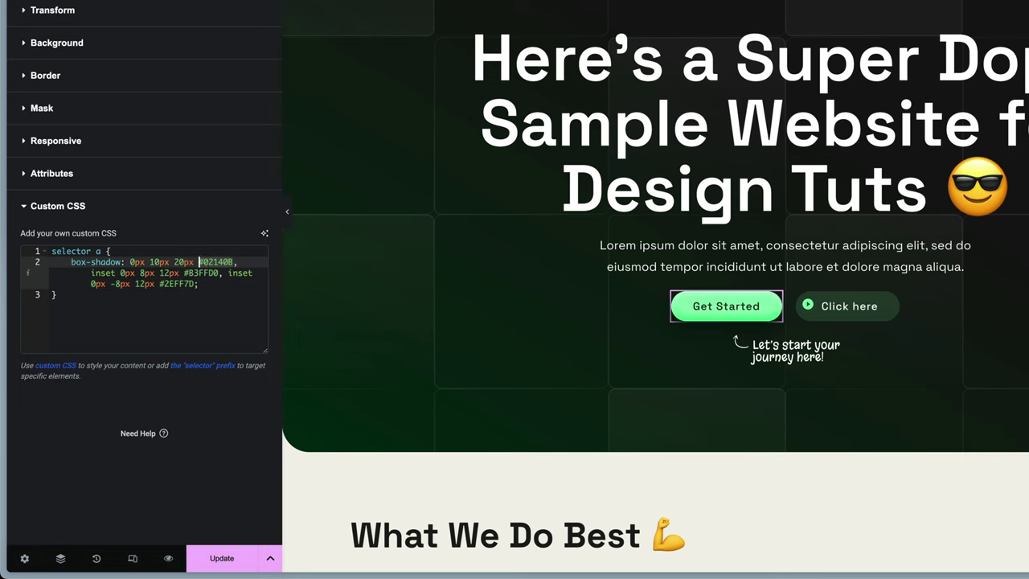
pyautogui.click(193, 283)
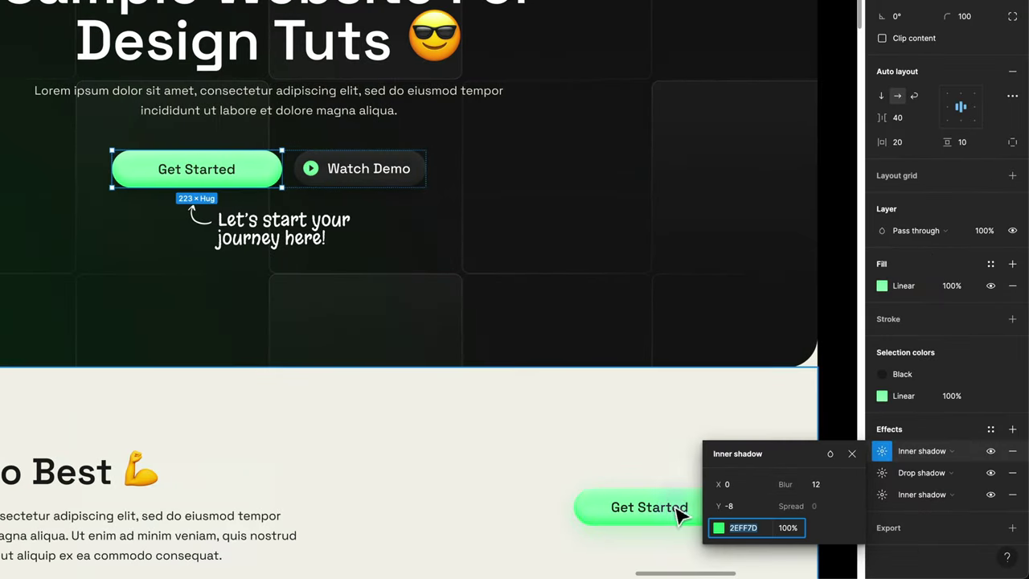
pyautogui.click(719, 527)
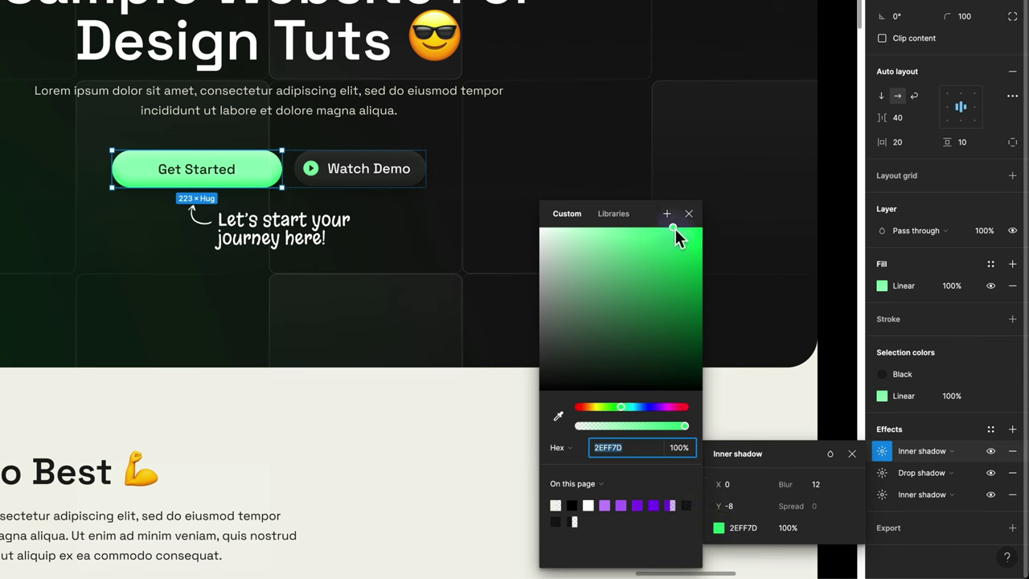
pyautogui.moveTo(672, 226); pyautogui.dragTo(678, 234)
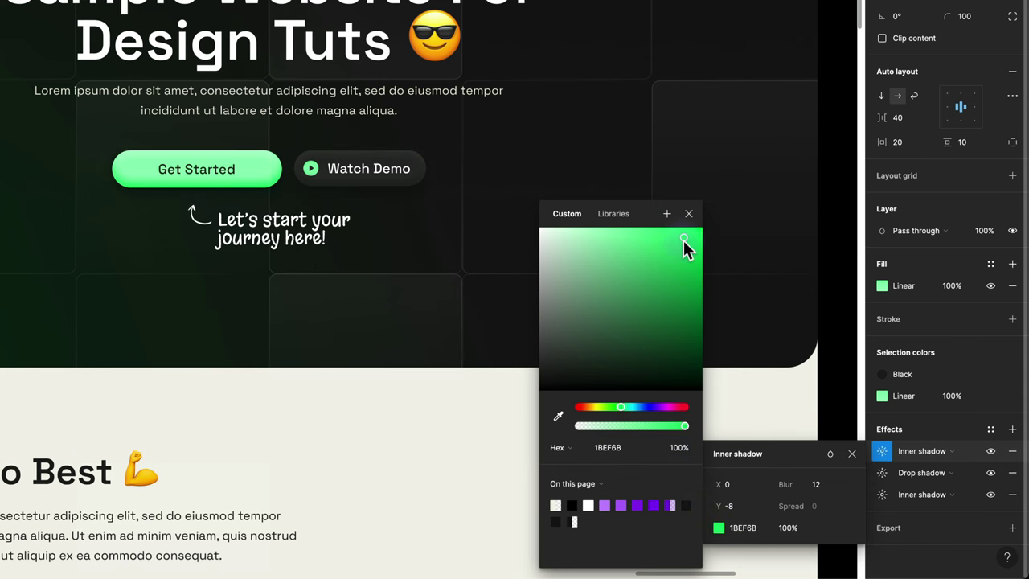
pyautogui.click(628, 447)
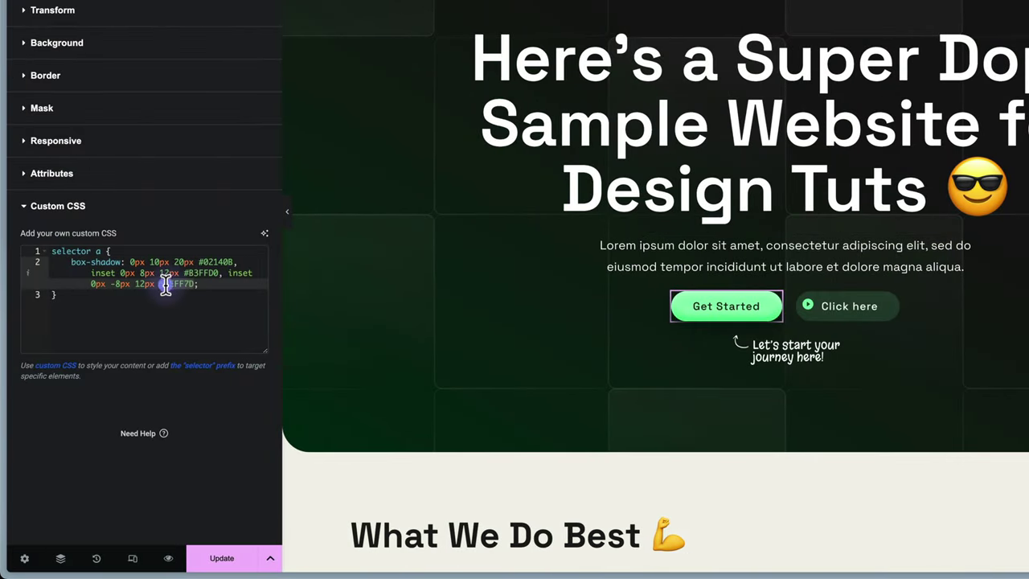
# Step: In the Elementor custom CSS, set the -8px inset shadow's colour to #1BEF6B and the outer shadow's blur to 12px
pyautogui.write('#1BEF6B')
pyautogui.write(';')
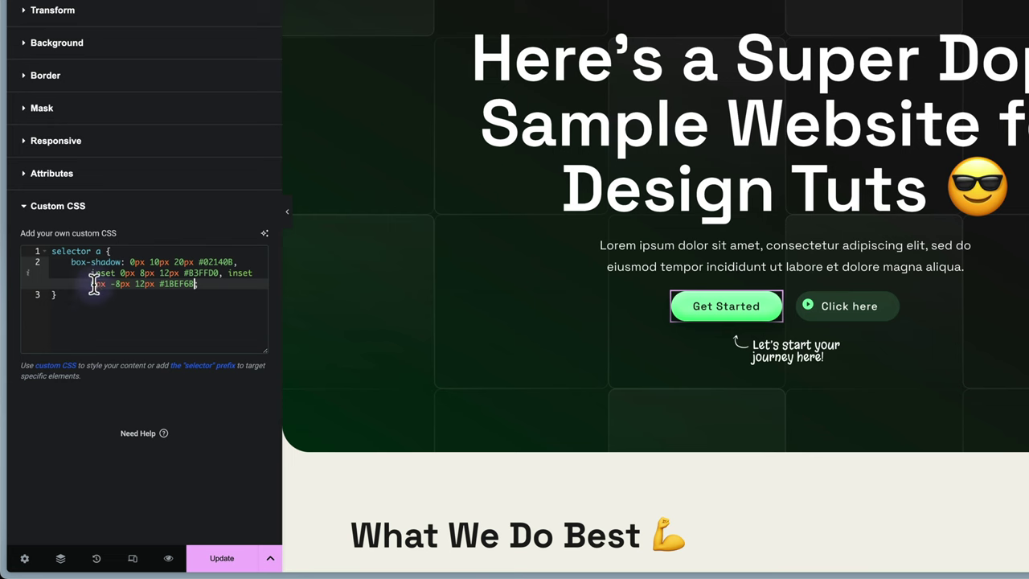
pyautogui.click(249, 295)
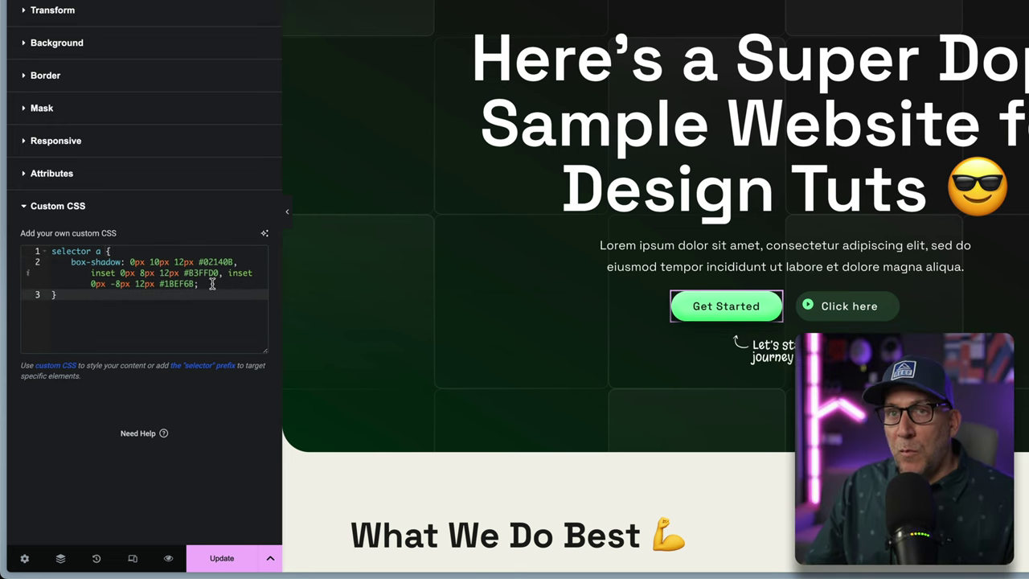
pyautogui.click(122, 274)
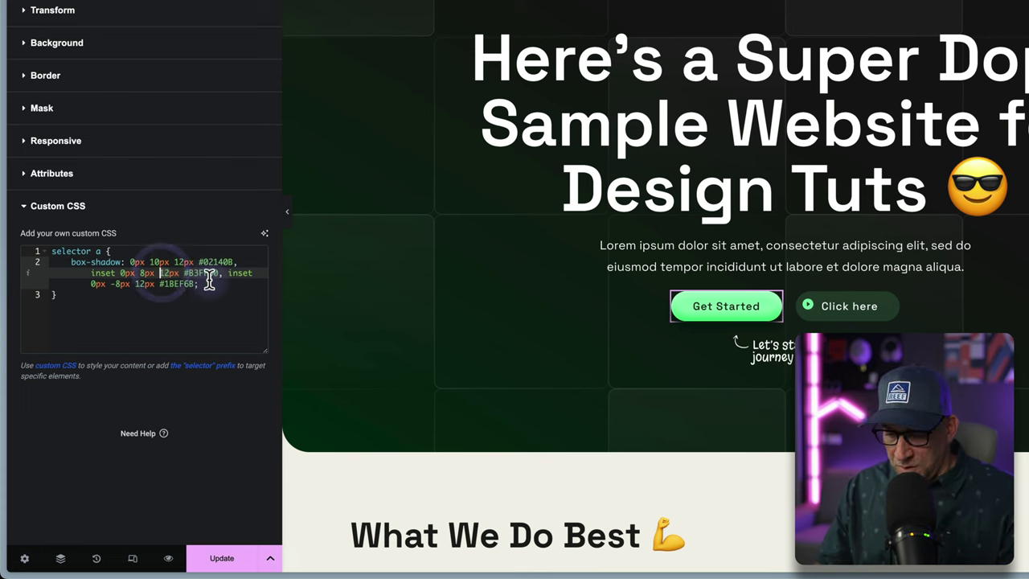
# Step: In the custom CSS, set the blur of the inset 0px 8px shadow to 6px
pyautogui.press('Delete')
pyautogui.press('Delete')
pyautogui.write('8')
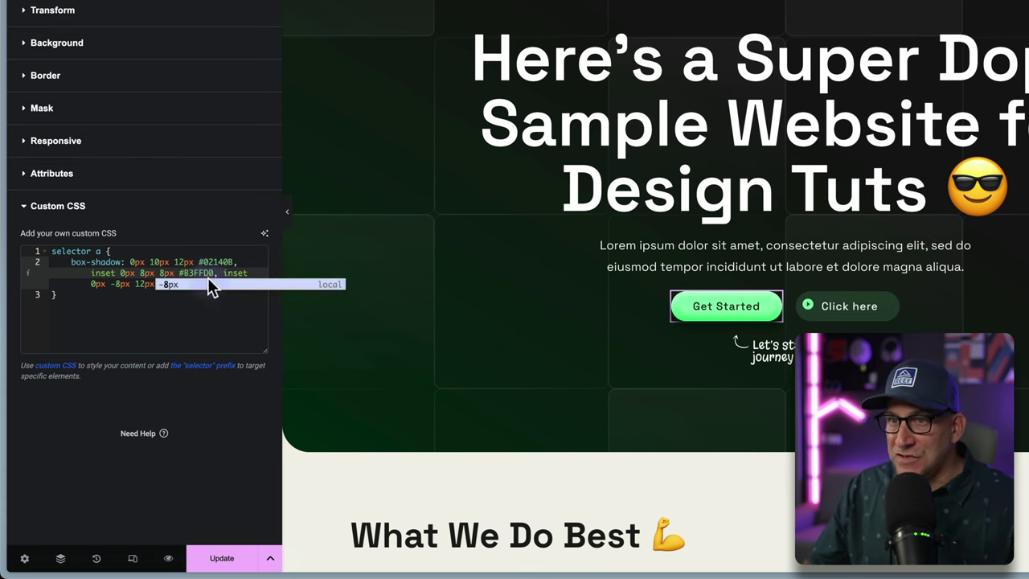
pyautogui.click(236, 306)
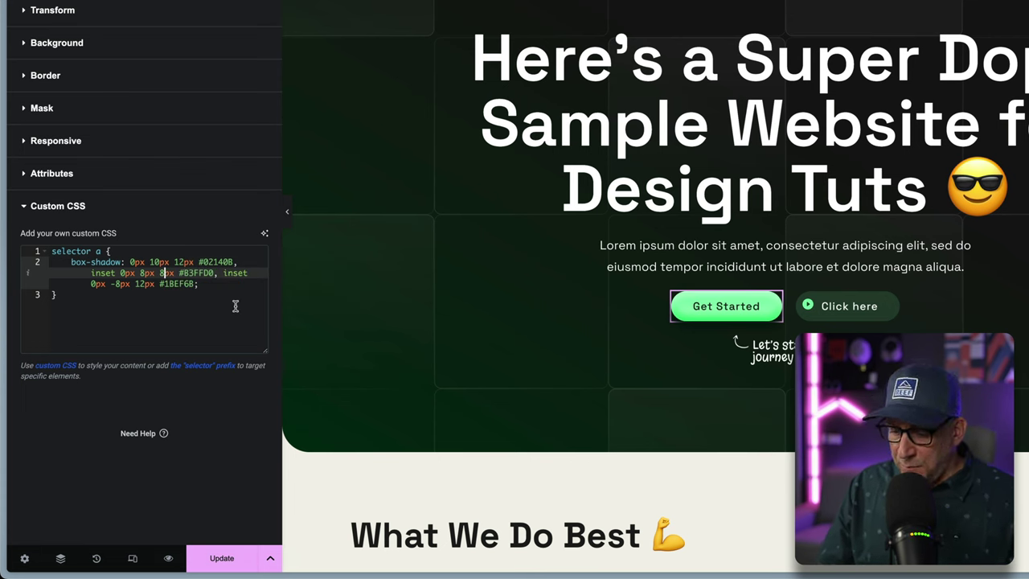
pyautogui.press('BackSpace')
pyautogui.write('0')
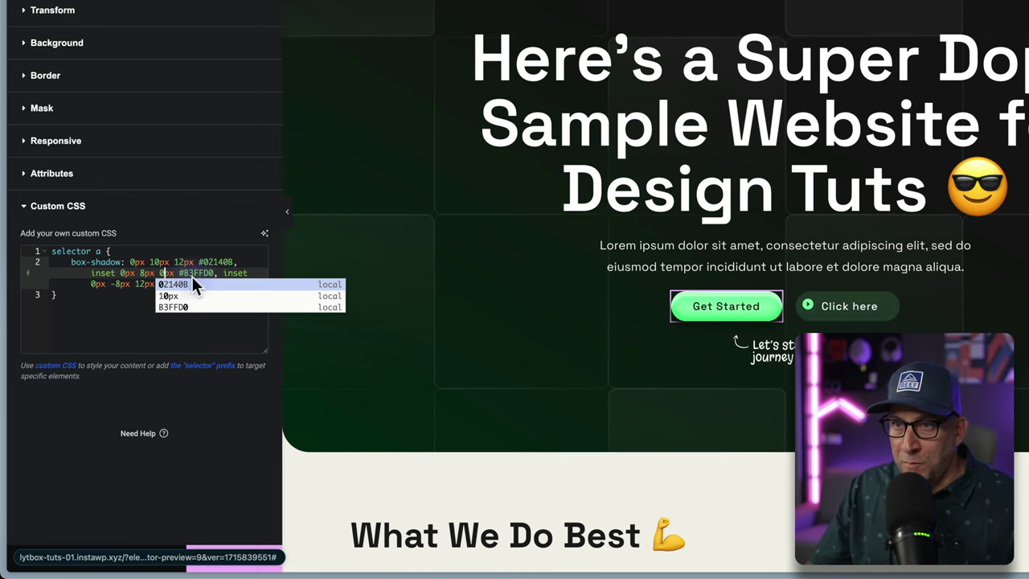
pyautogui.press('BackSpace')
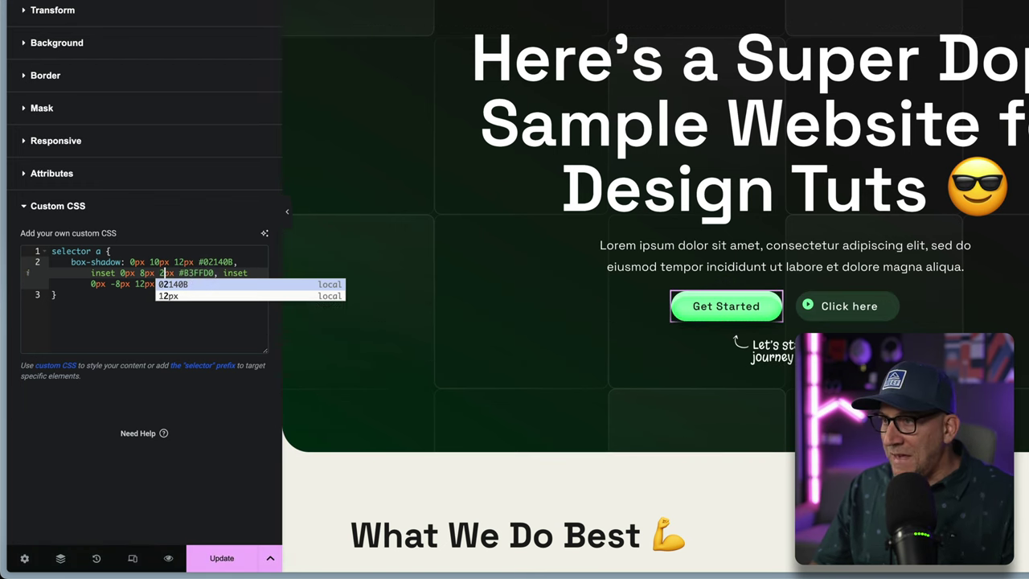
pyautogui.write('3')
pyautogui.press('BackSpace')
pyautogui.write('4')
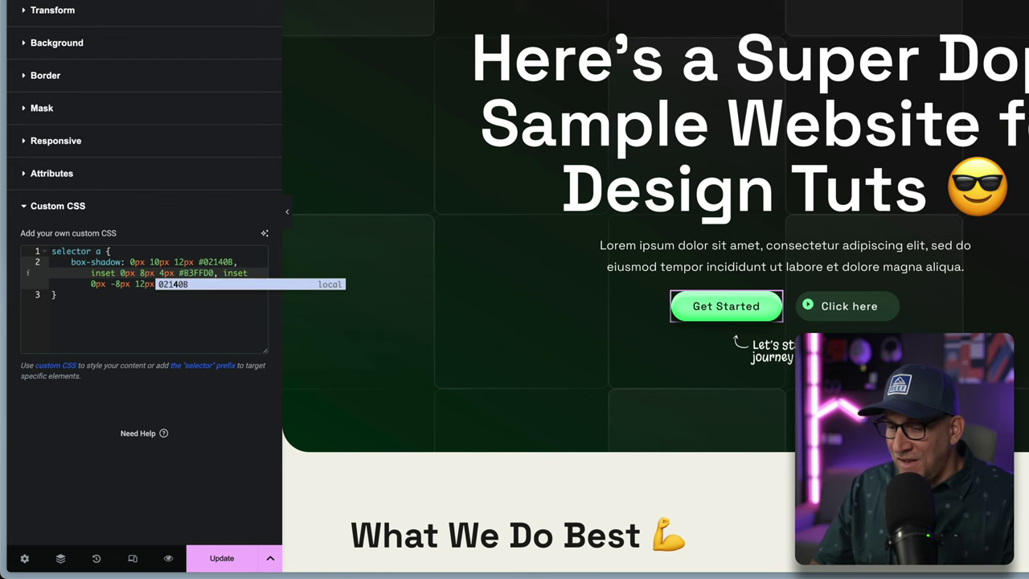
pyautogui.press('BackSpace')
pyautogui.write('5')
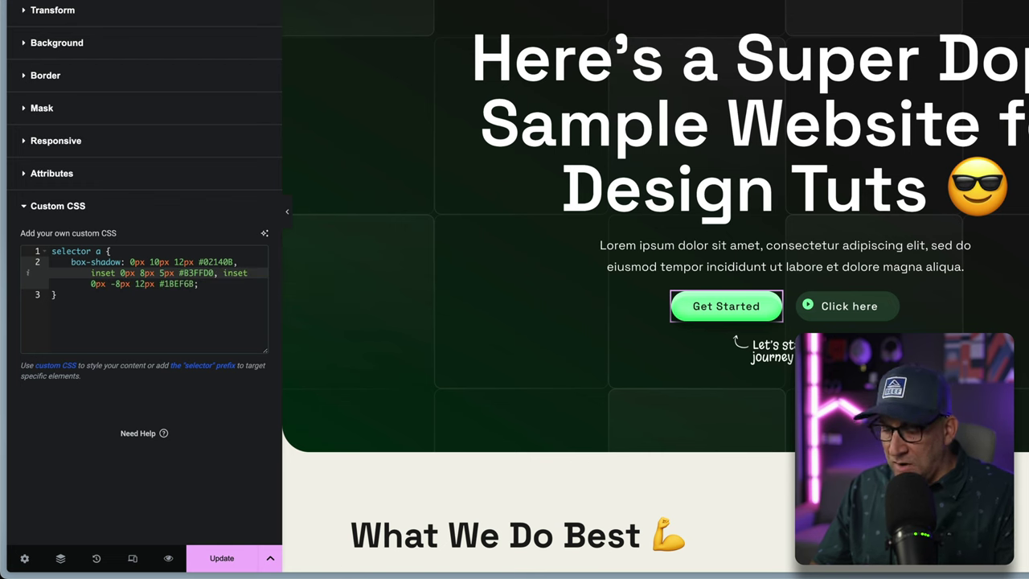
pyautogui.press('BackSpace')
pyautogui.write('6')
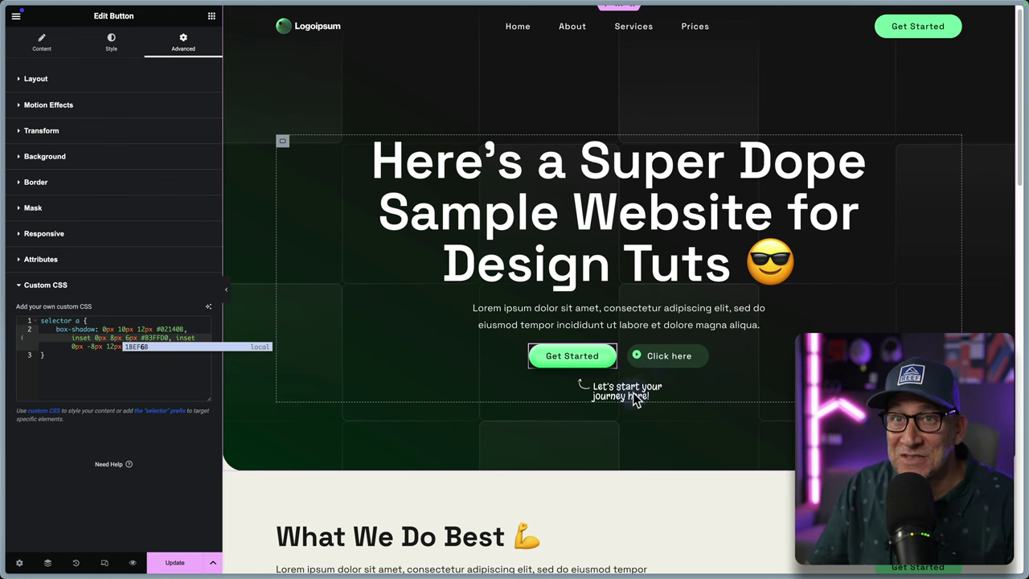
# Step: Open the background settings of the purple Project Management icon box for editing
pyautogui.scroll(-6, 611, 450)
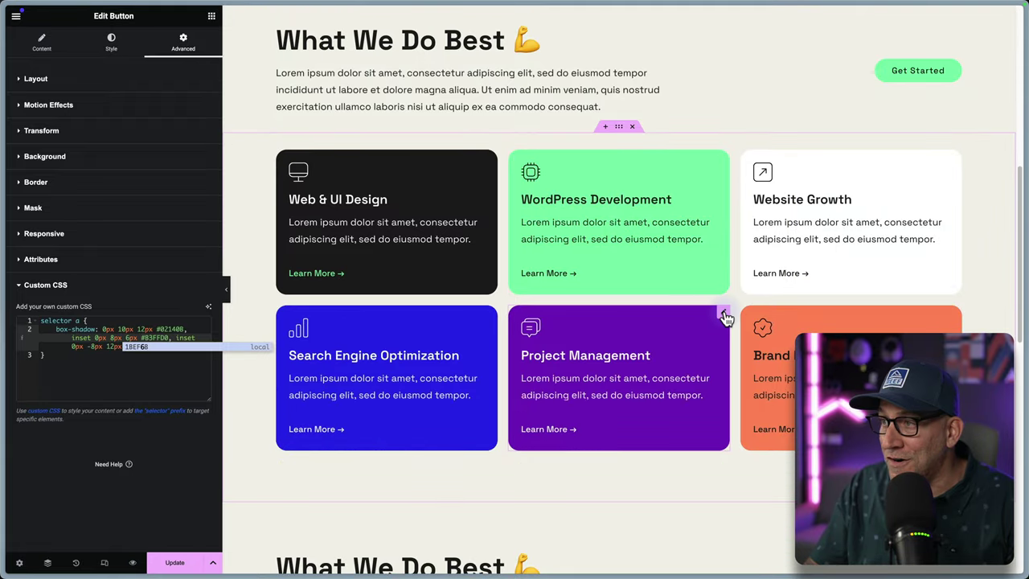
pyautogui.click(723, 312)
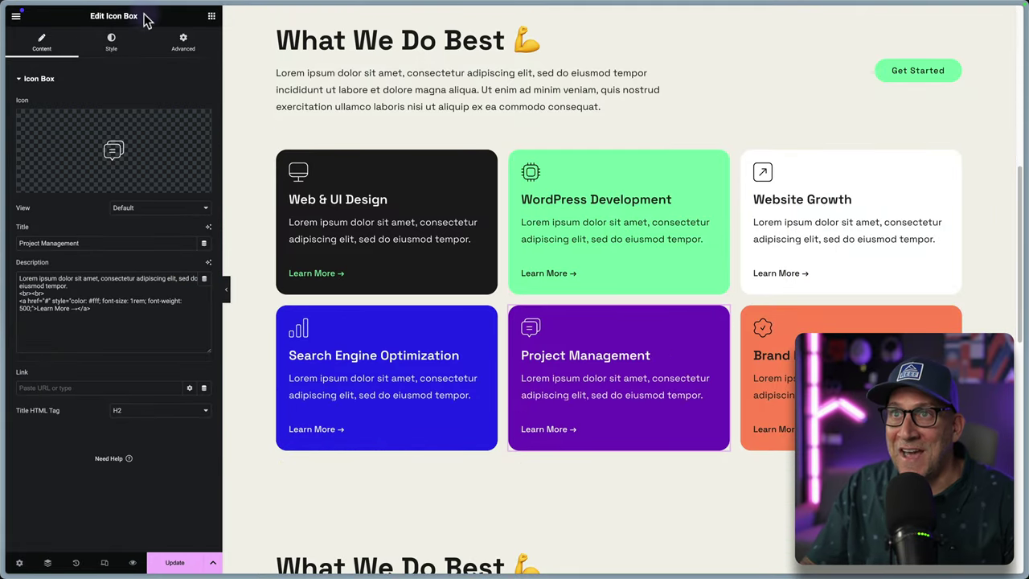
pyautogui.click(719, 312)
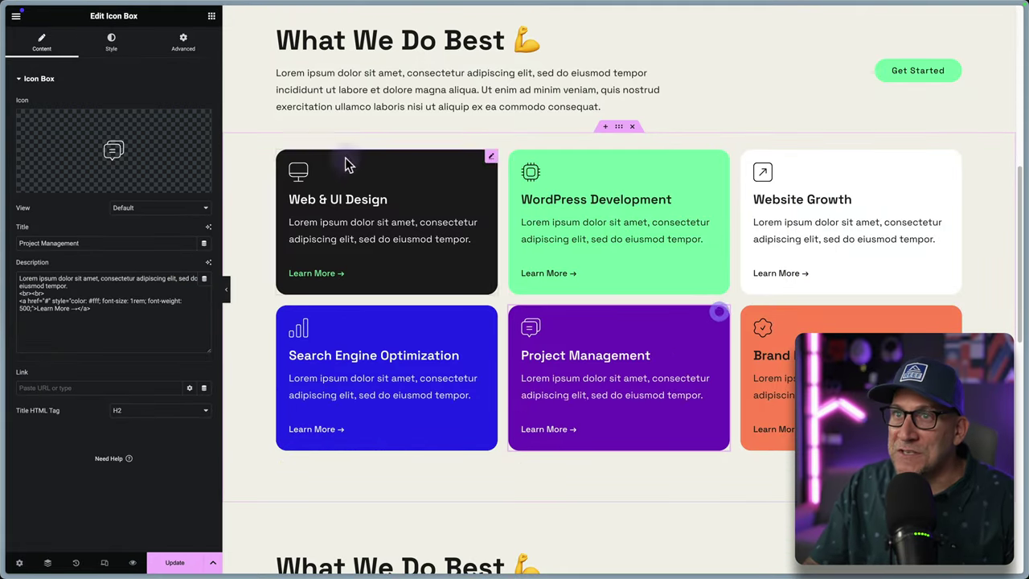
pyautogui.click(110, 45)
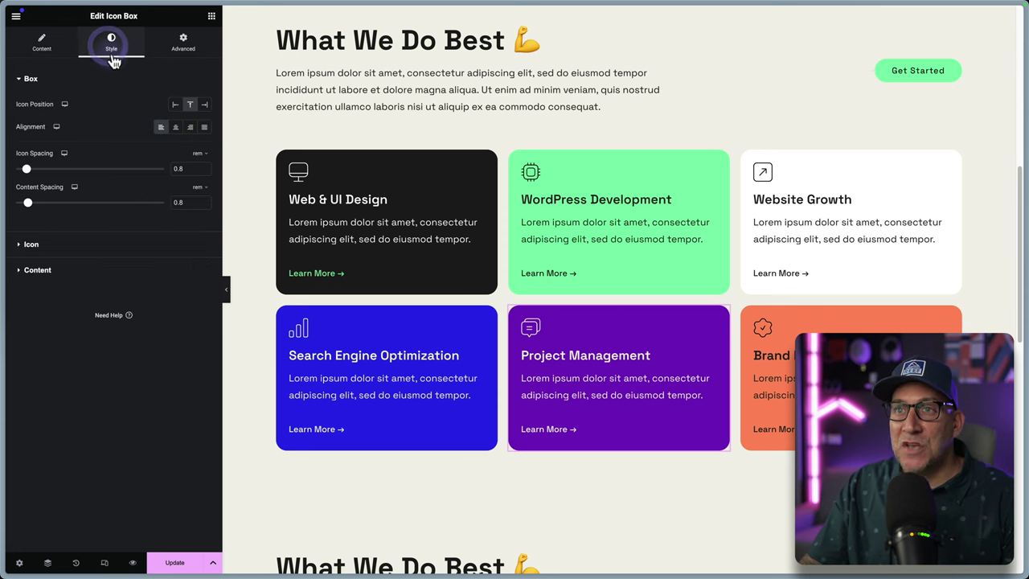
pyautogui.click(185, 51)
pyautogui.scroll(-4, 52, 354)
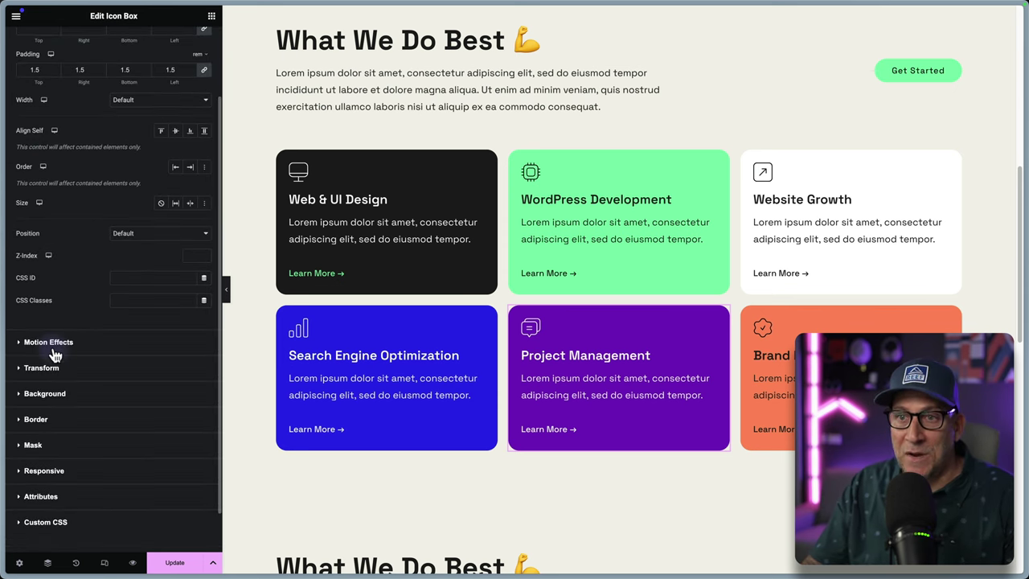
pyautogui.click(44, 393)
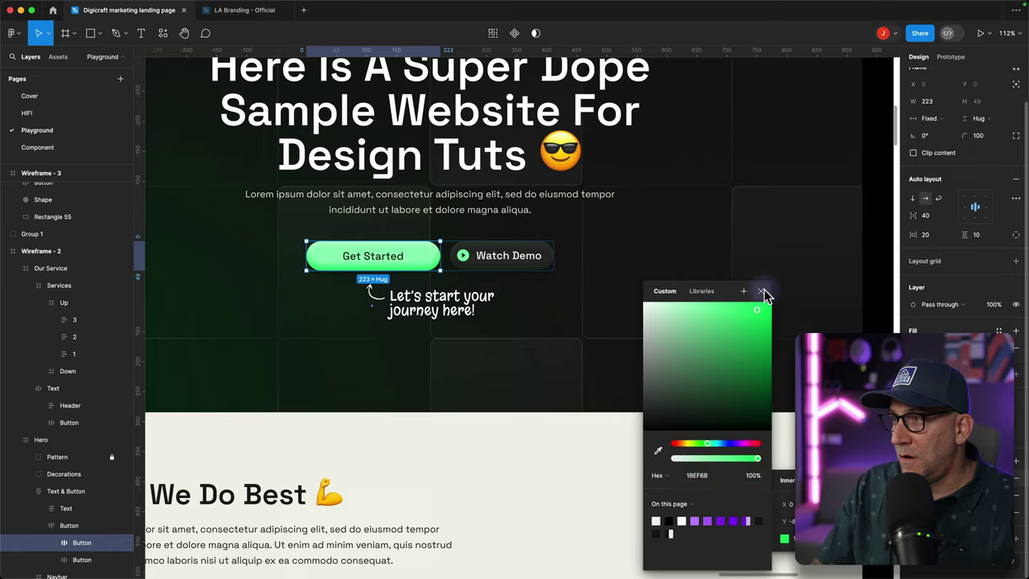
# Step: In Figma, open the gradient fill of the purple button in Wireframe - 4 and select its 0% stop's hex code, 7F09F4
pyautogui.click(762, 292)
pyautogui.hscroll(10, 662, 298)
pyautogui.scroll(5, 689, 338)
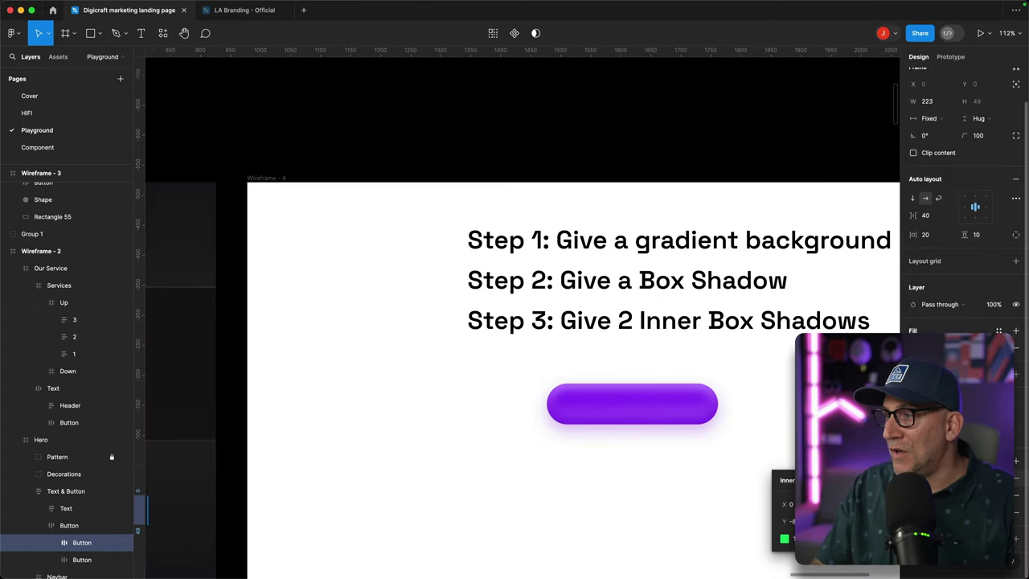
pyautogui.click(684, 409)
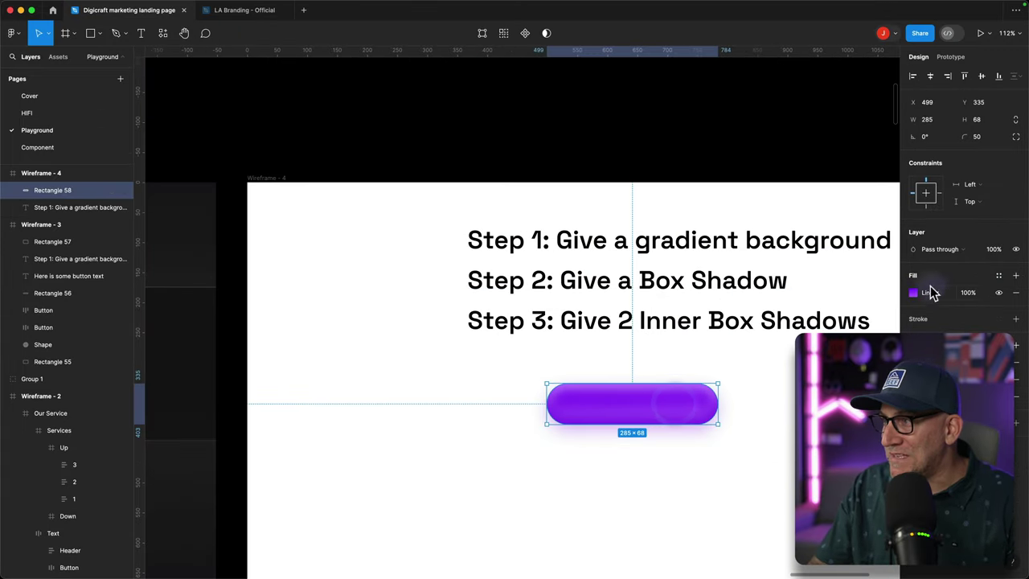
pyautogui.click(914, 294)
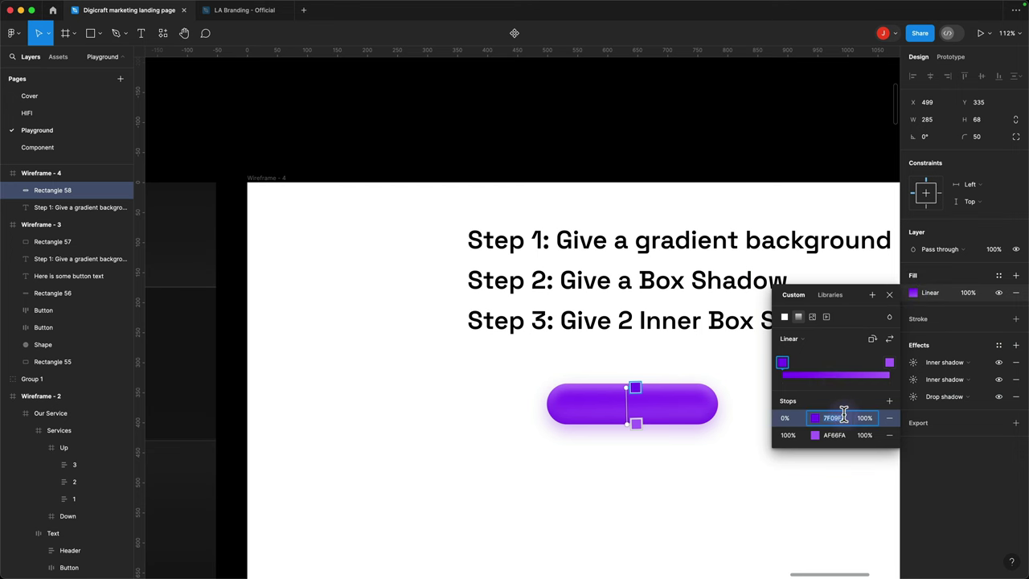
# Step: In Elementor, switch the Project Management card's background to a gradient and set its first colour to #7F09F4
pyautogui.hotkey('ctrl', 'Left')
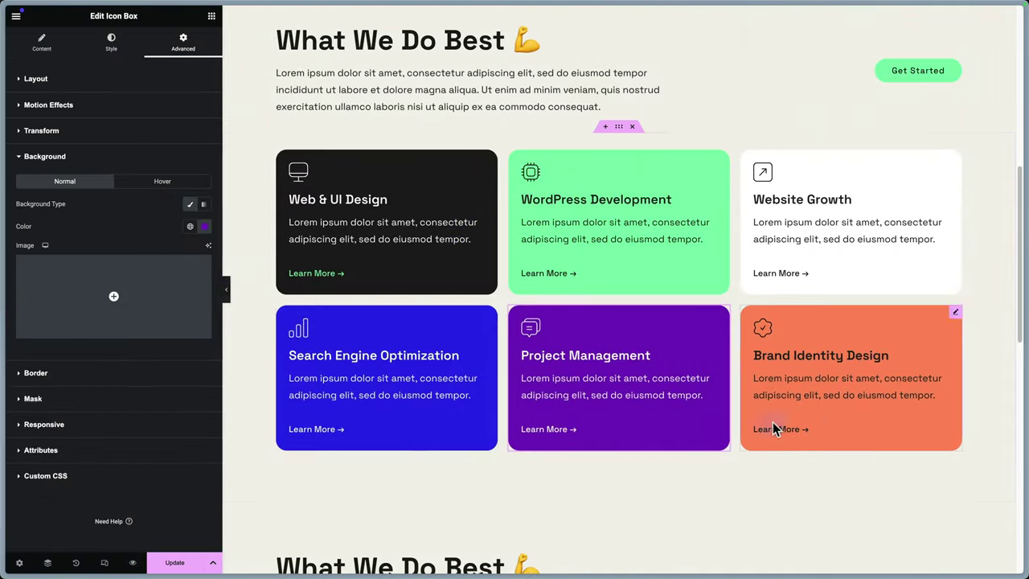
pyautogui.click(205, 206)
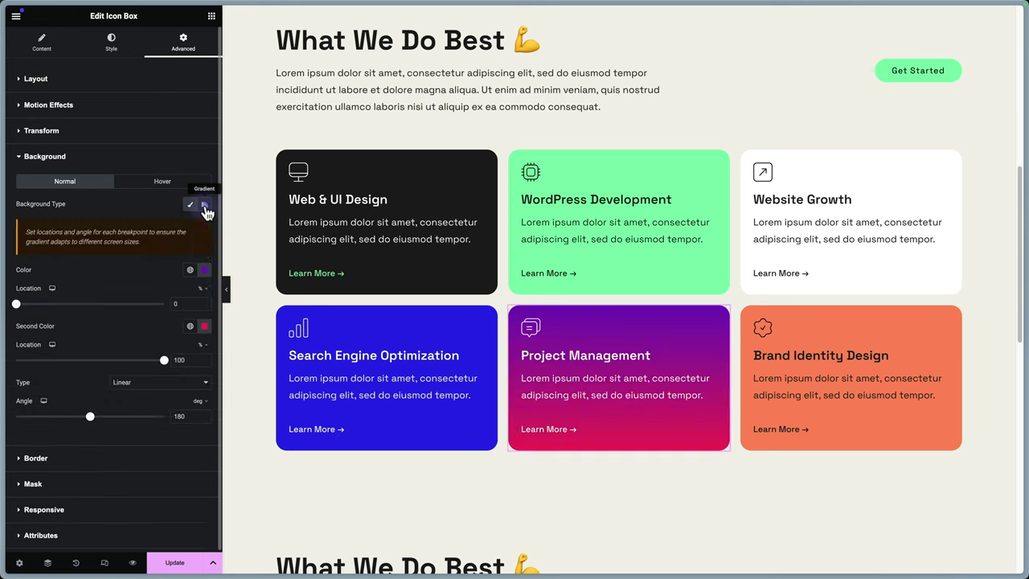
pyautogui.click(204, 270)
pyautogui.tripleClick(186, 424)
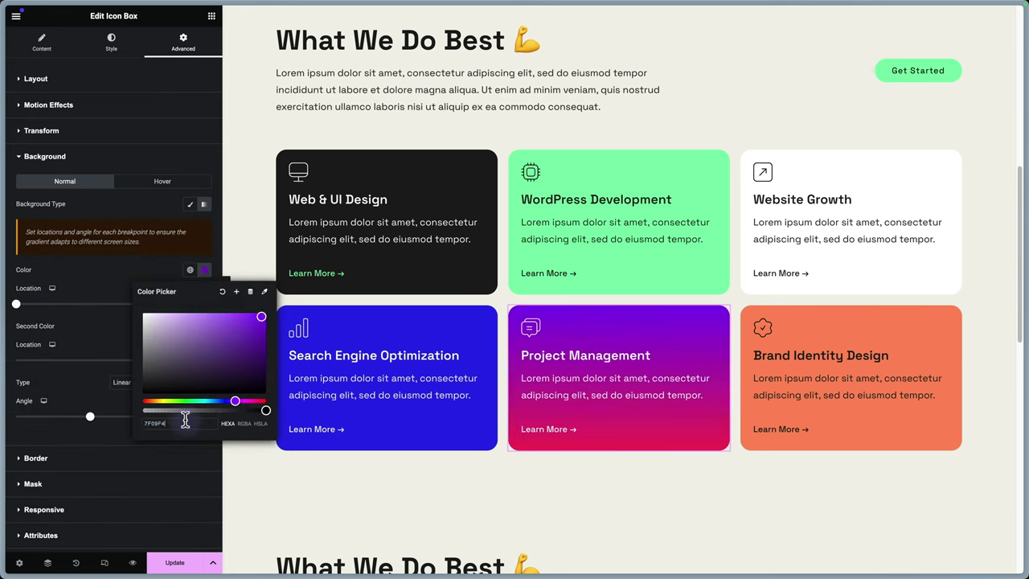
pyautogui.click(169, 270)
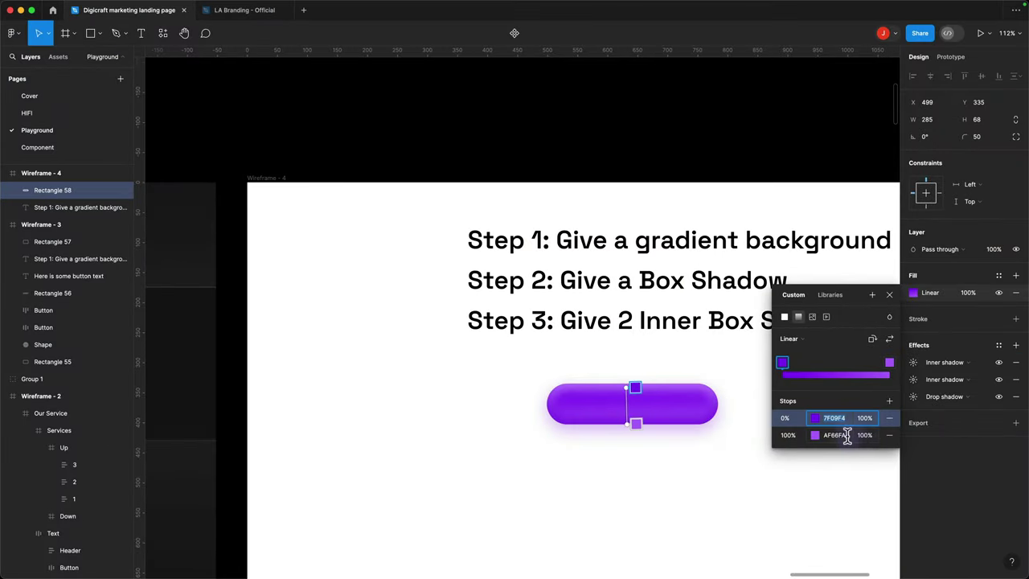
# Step: Copy the 100% stop colour AF66FA from the Figma gradient and apply it as the card gradient's second colour in Elementor
pyautogui.click(846, 435)
pyautogui.hotkey('ctrl', 'c')
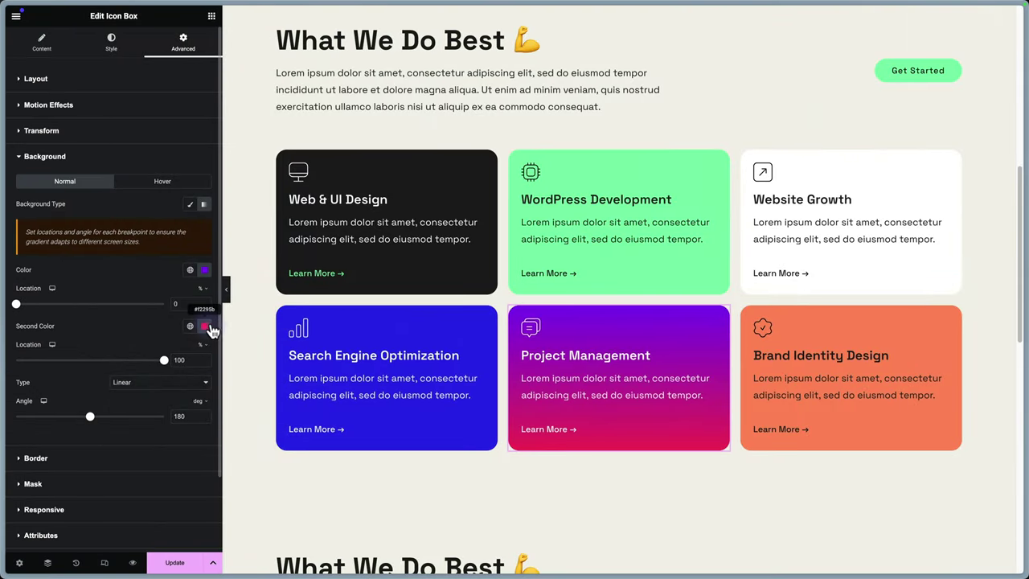
pyautogui.click(204, 326)
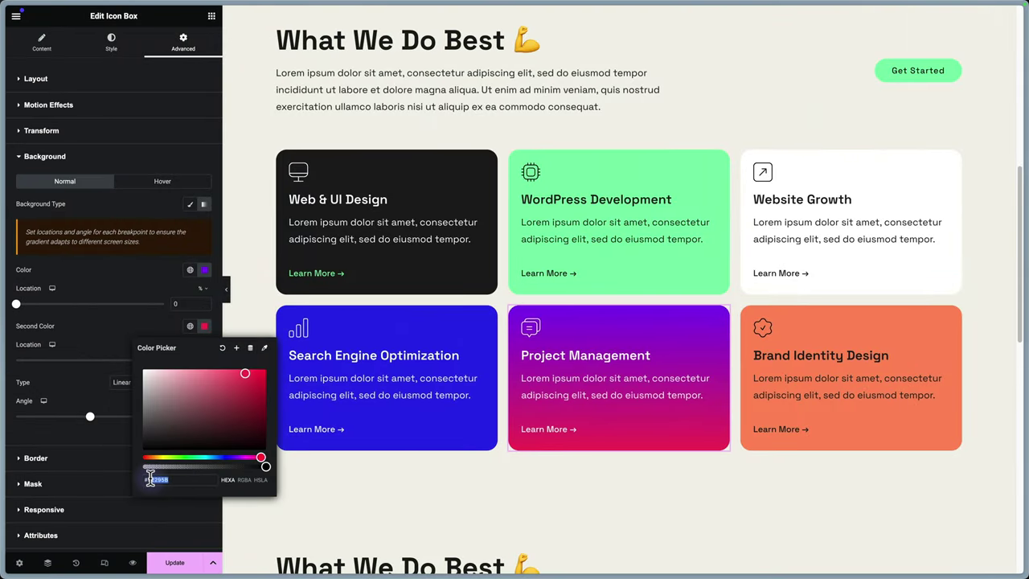
pyautogui.hotkey('ctrl', 'v')
pyautogui.press('Return')
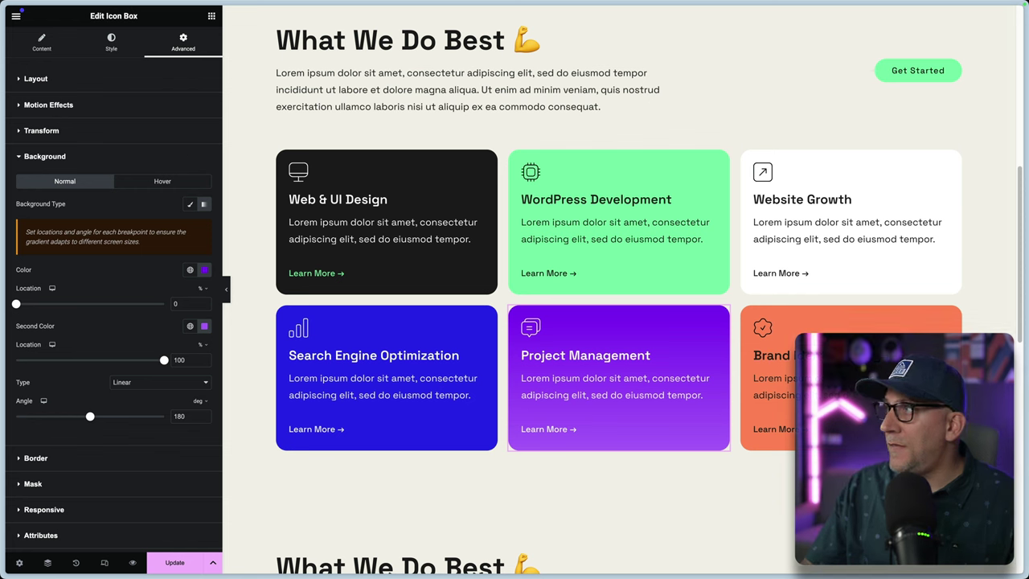
# Step: In the code snippet app, copy the purple card's box-shadow rule from Skewmorphic Buttons and Cards Starter
pyautogui.press('super+Tab')
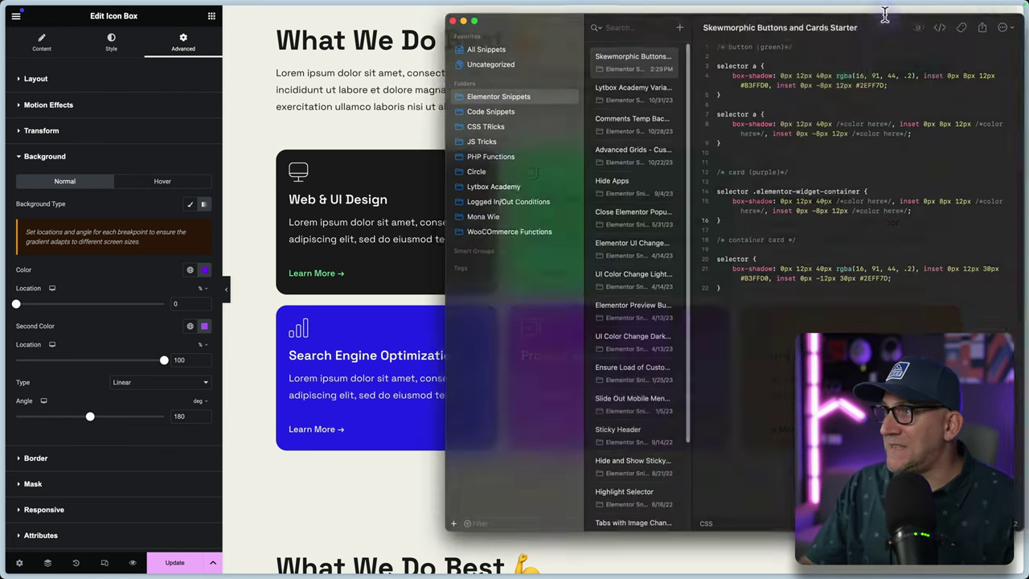
pyautogui.moveTo(629, 203); pyautogui.dragTo(643, 231)
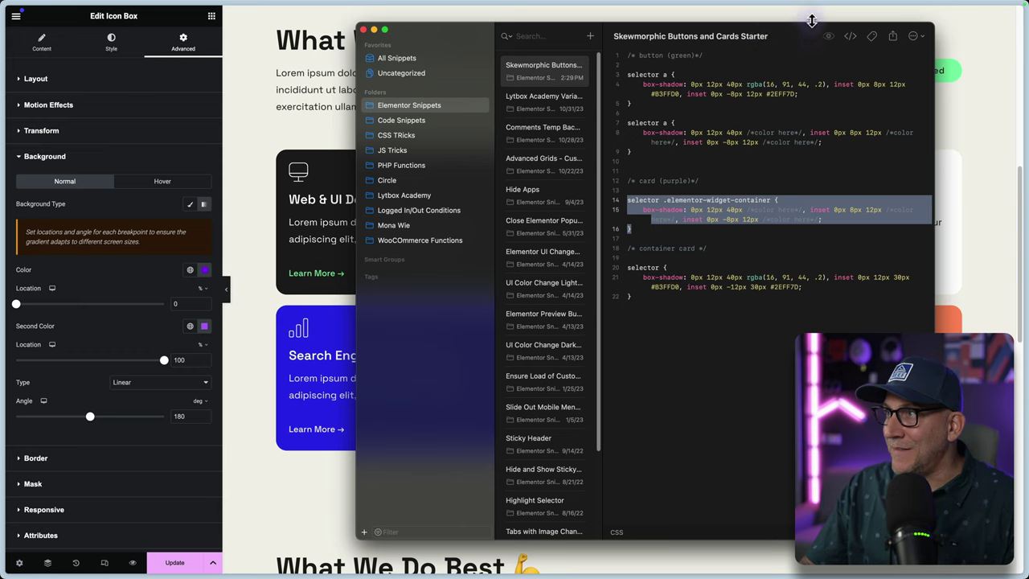
pyautogui.moveTo(797, 34); pyautogui.dragTo(863, 50)
pyautogui.press('super+Tab')
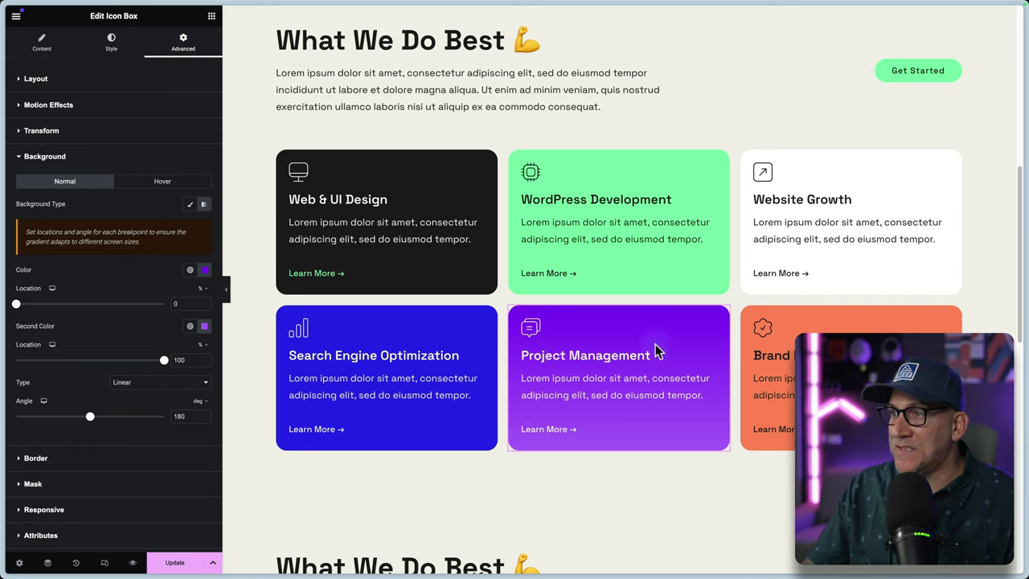
# Step: Paste the selector .elementor-widget-container box-shadow rule with its colour placeholders into the Project Management card's custom CSS in Elementor
pyautogui.scroll(-2, 78, 354)
pyautogui.click(47, 473)
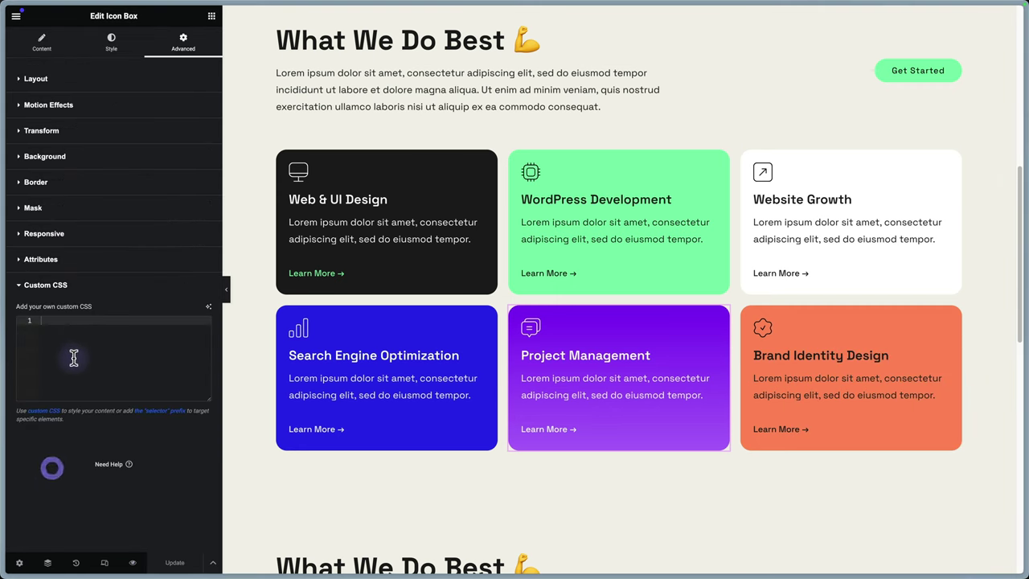
pyautogui.click(52, 341)
pyautogui.write('selector .elementor-widget-container {     box-shadow: 0px 12px 40px /*color here*/, inset 0px 8px 1px /*color here*/, inset 0px -8px 5px /*color here*/; }')
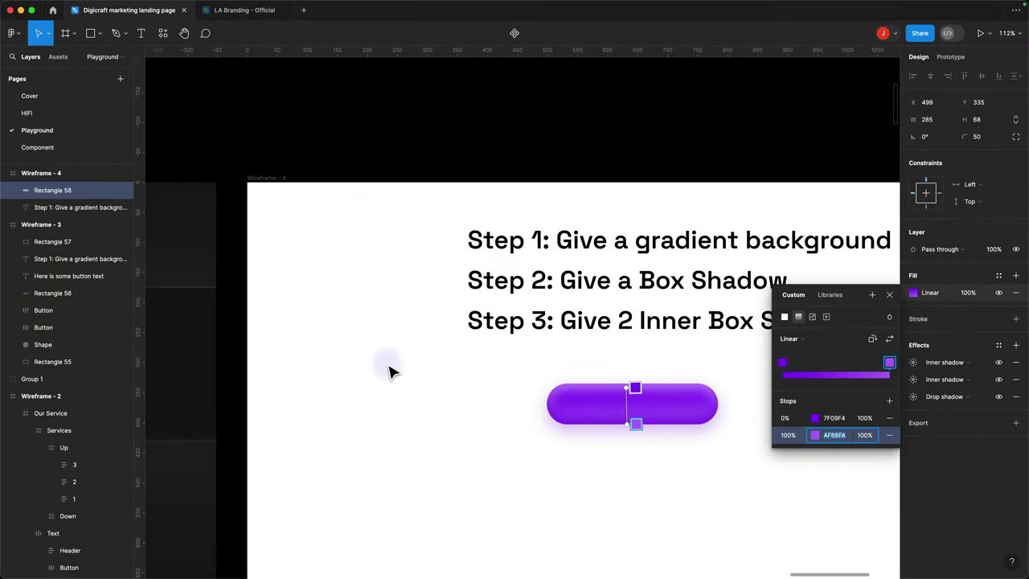
# Step: In Figma, open the purple button's drop shadow settings and select its hex code, 7507E2
pyautogui.click(686, 468)
pyautogui.click(741, 454)
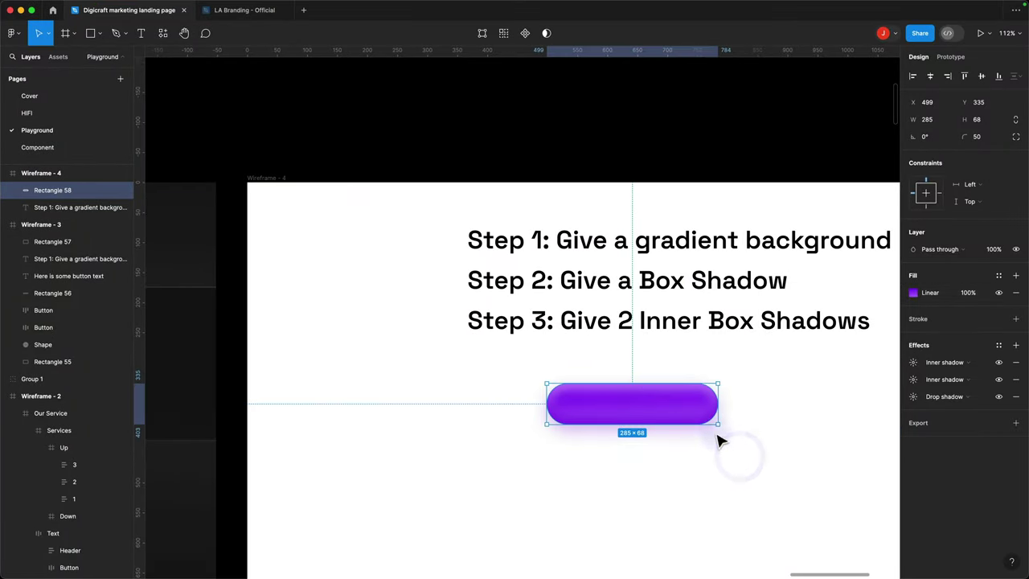
pyautogui.click(914, 398)
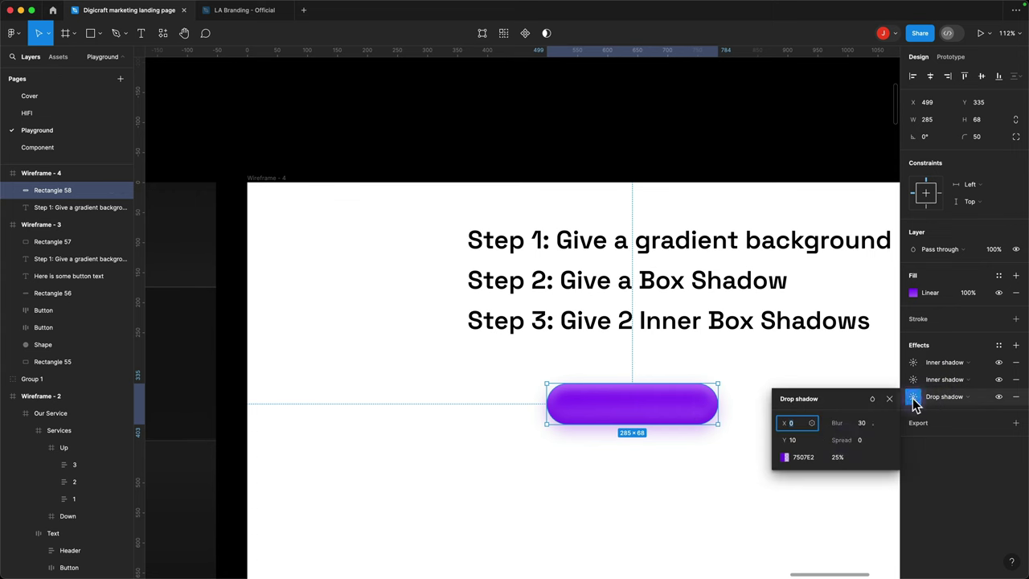
pyautogui.click(804, 456)
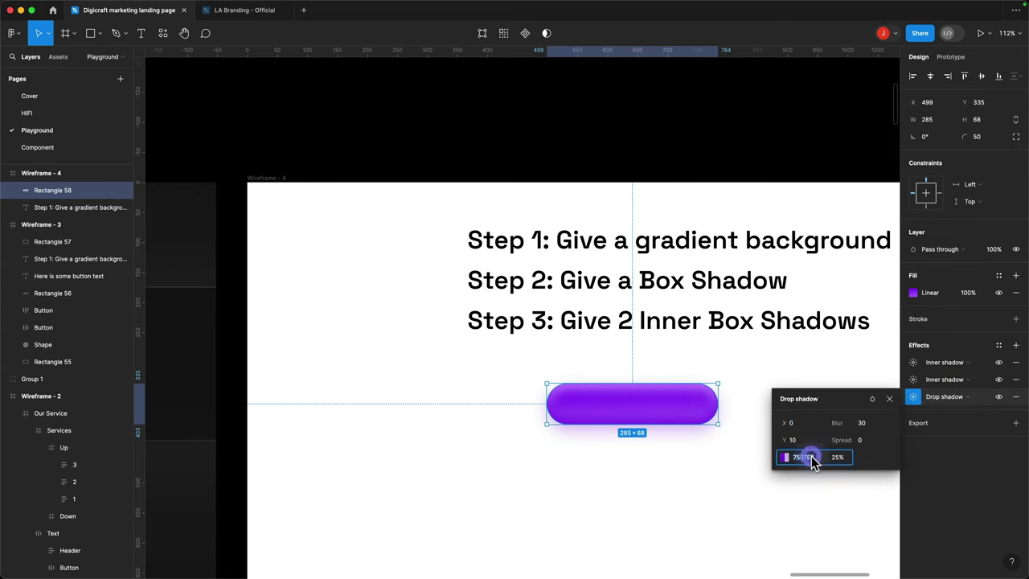